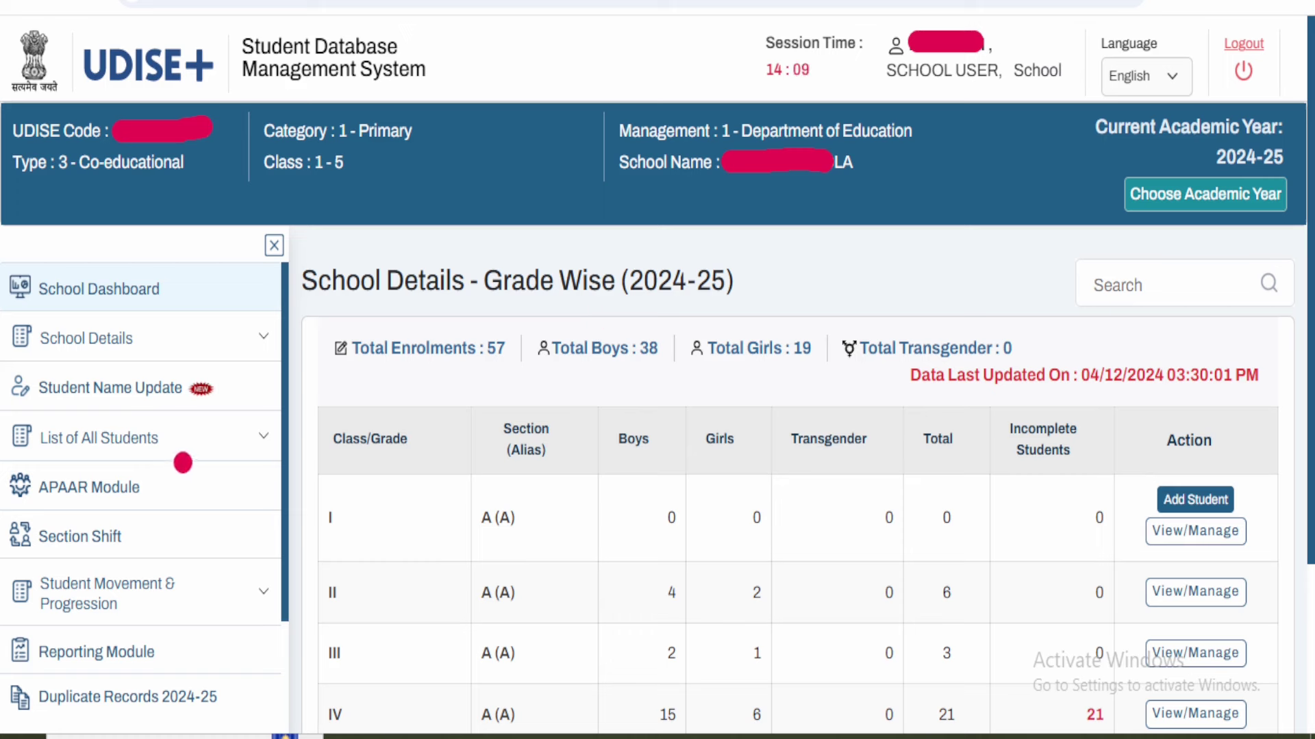
- Review the 2024-25 grade-wise school details showing 57 enrolments across classes I to V
mouse_move(180, 463)
left_mouse_down()
mouse_move(116, 428)
mouse_move(42, 429)
mouse_move(6, 462)
mouse_move(27, 510)
mouse_move(110, 525)
mouse_move(175, 460)
mouse_move(162, 476)
left_mouse_up()
- In the APAAR Module, load the student list for Class II, Section A
left_click(89, 486)
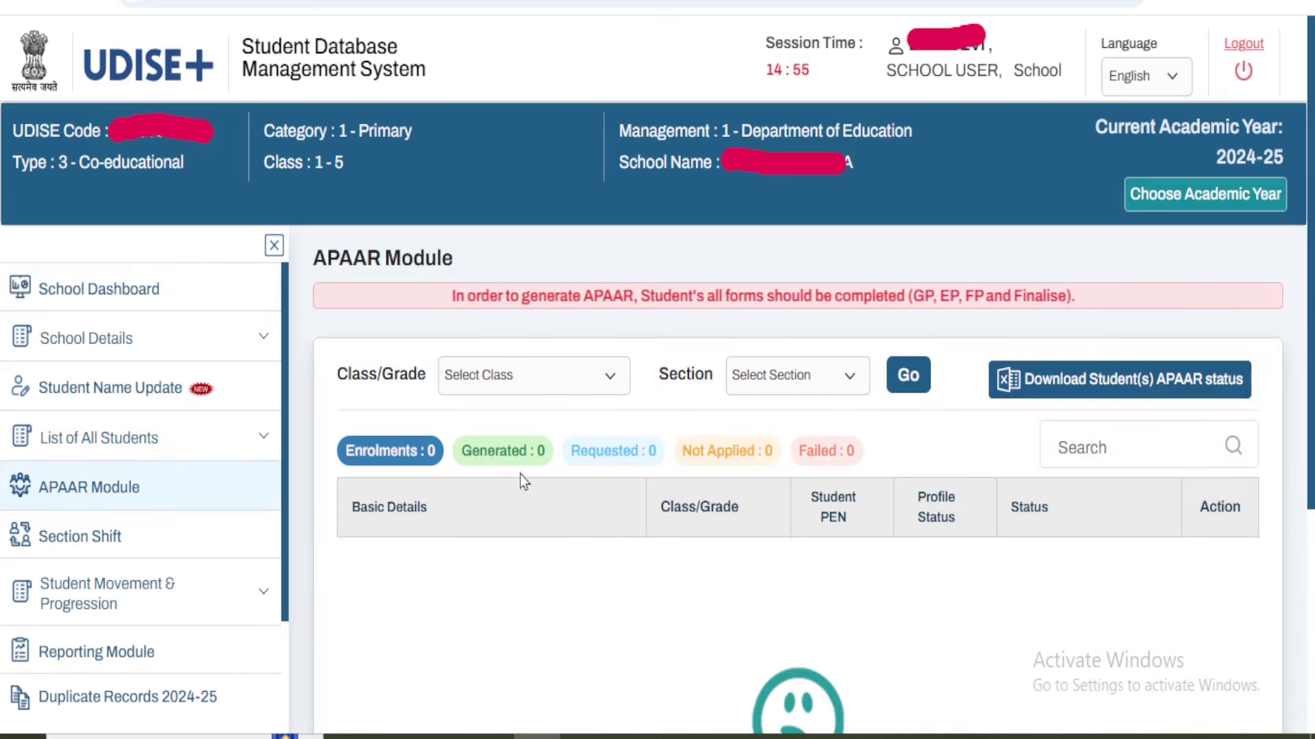
left_click(551, 377)
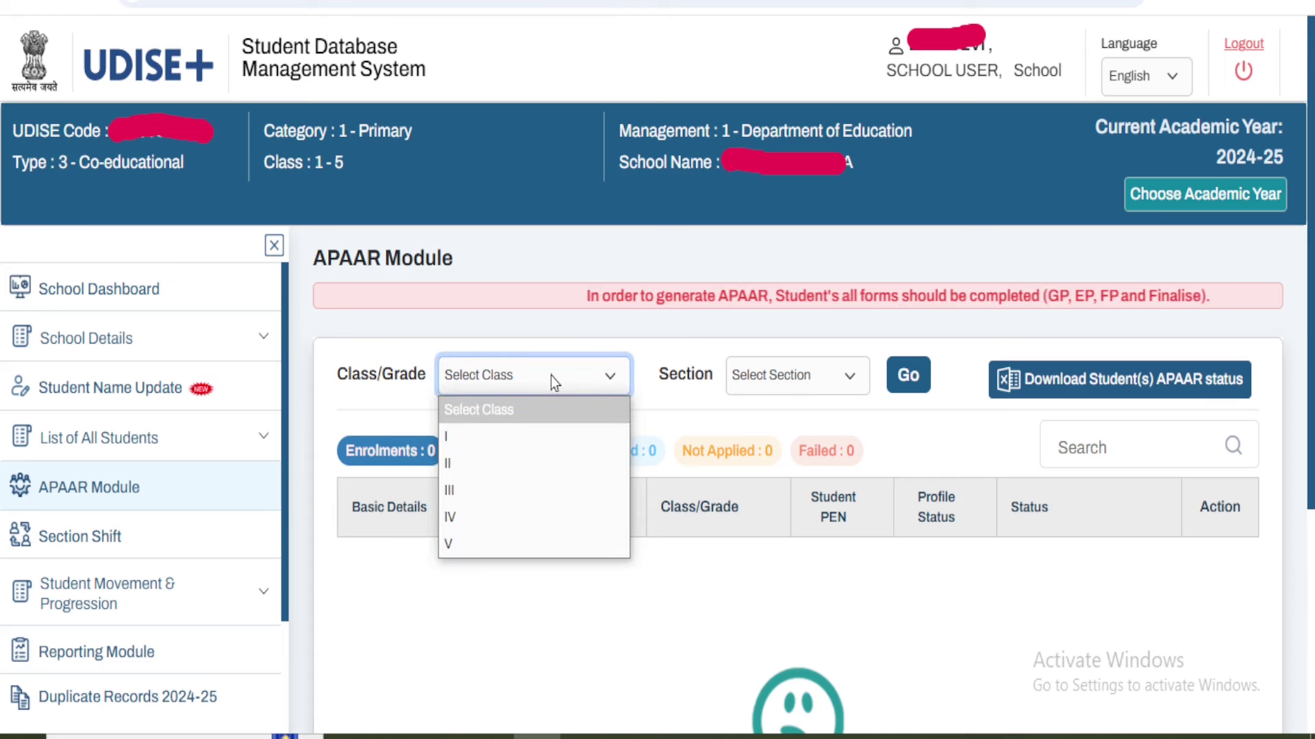
left_click(556, 457)
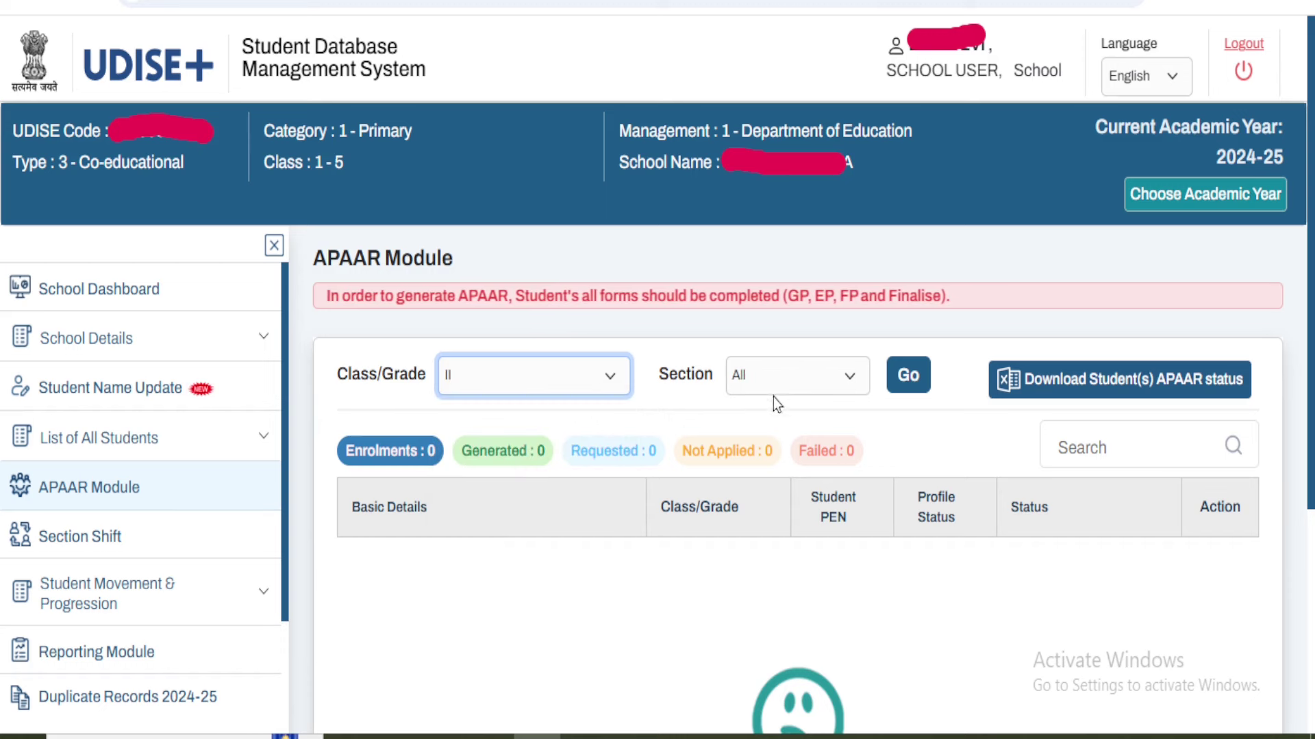
left_click(815, 392)
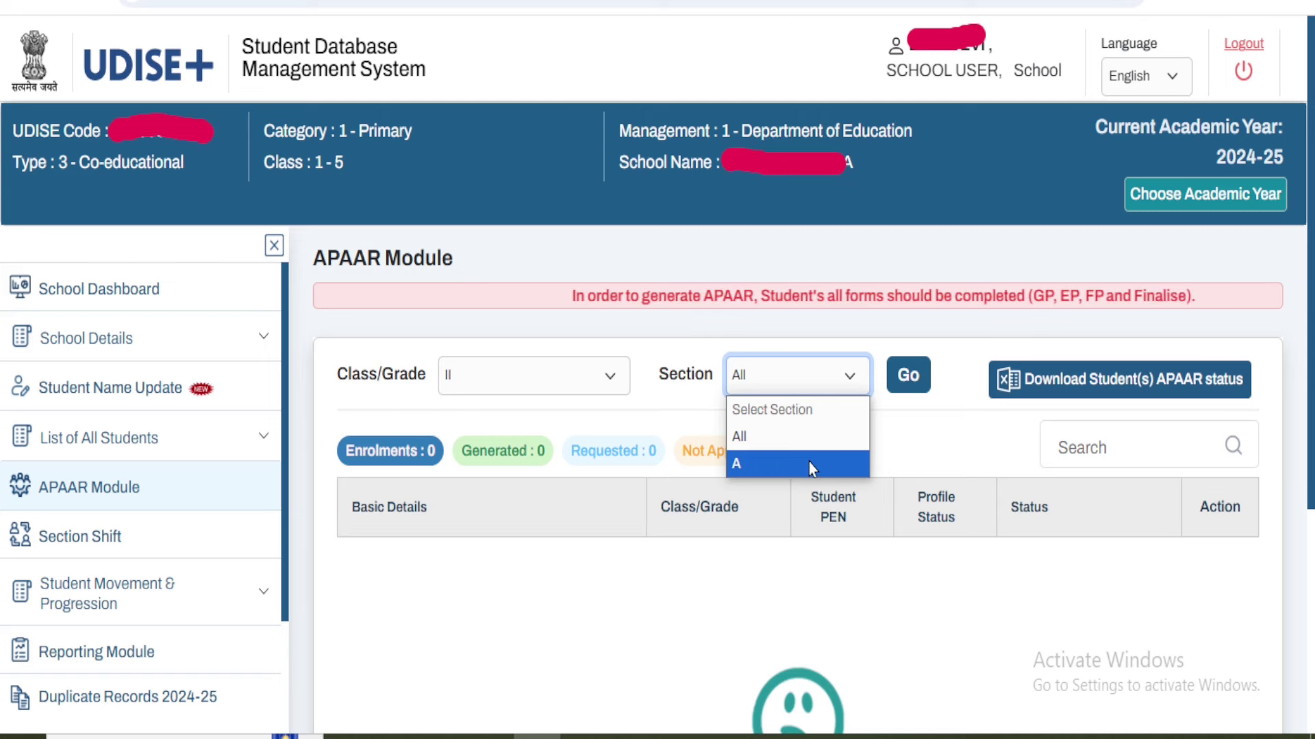
left_click(808, 463)
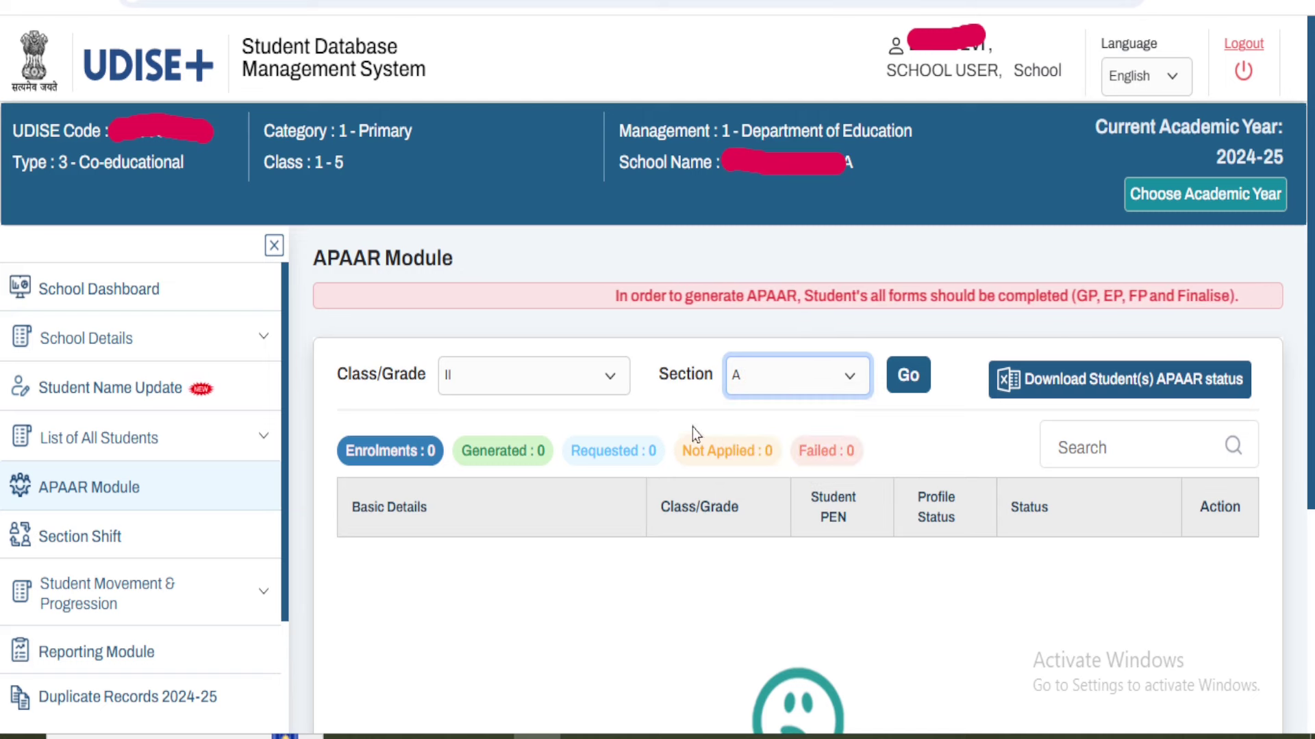
left_click(910, 385)
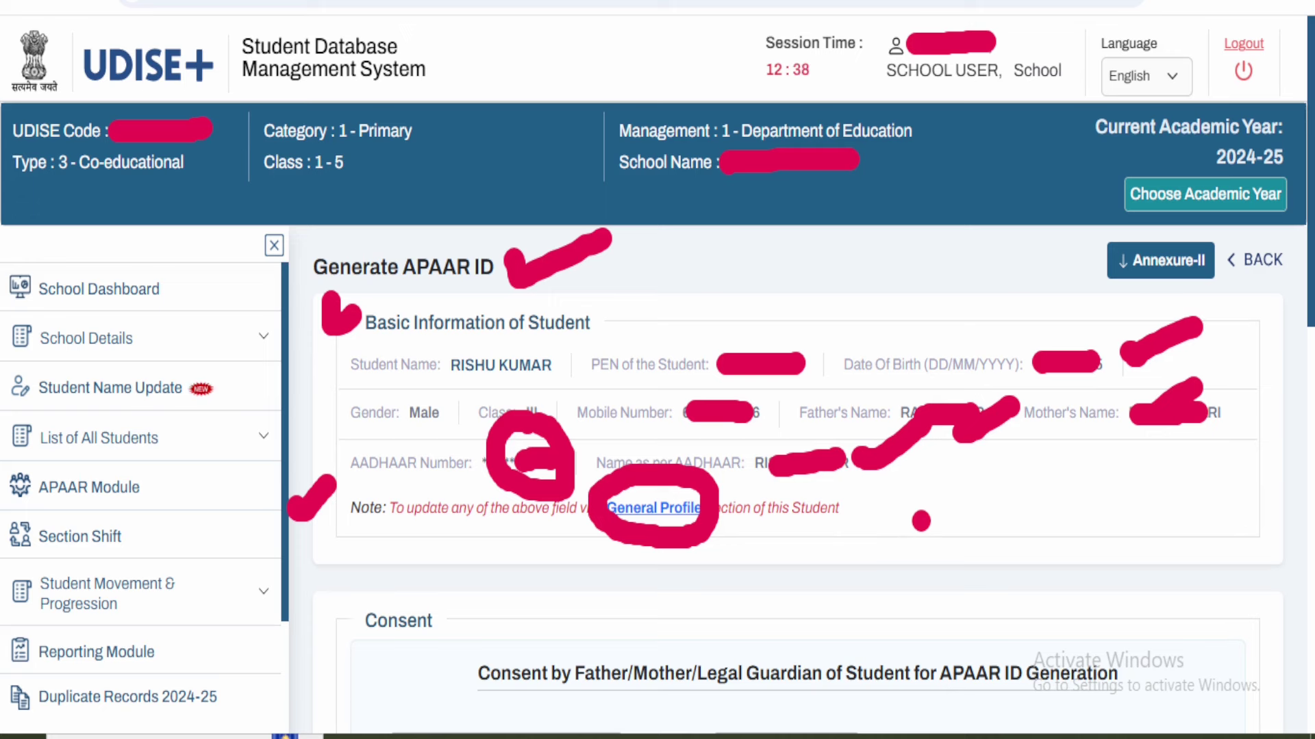
- Scroll down to the parent/guardian Consent section of the Generate APAAR ID form
scroll(386, 295, "down", 5)
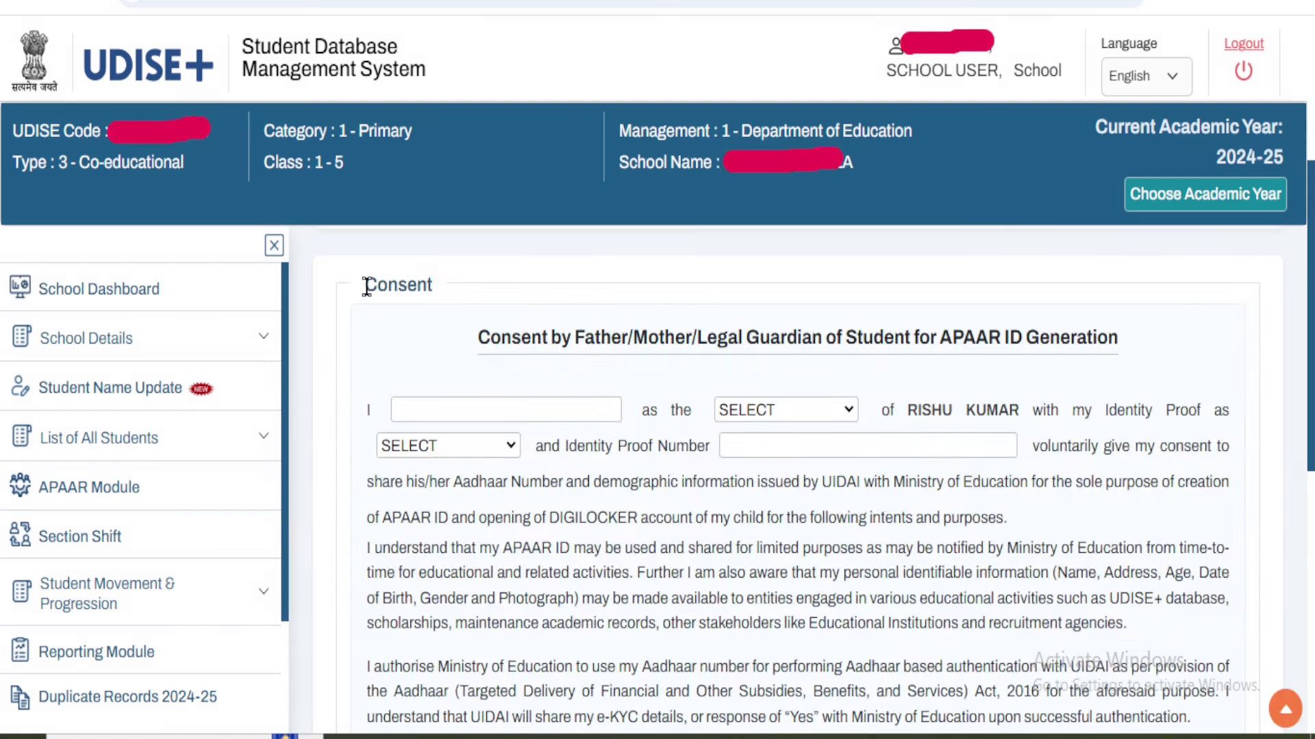
left_click_drag(365, 284, 425, 284)
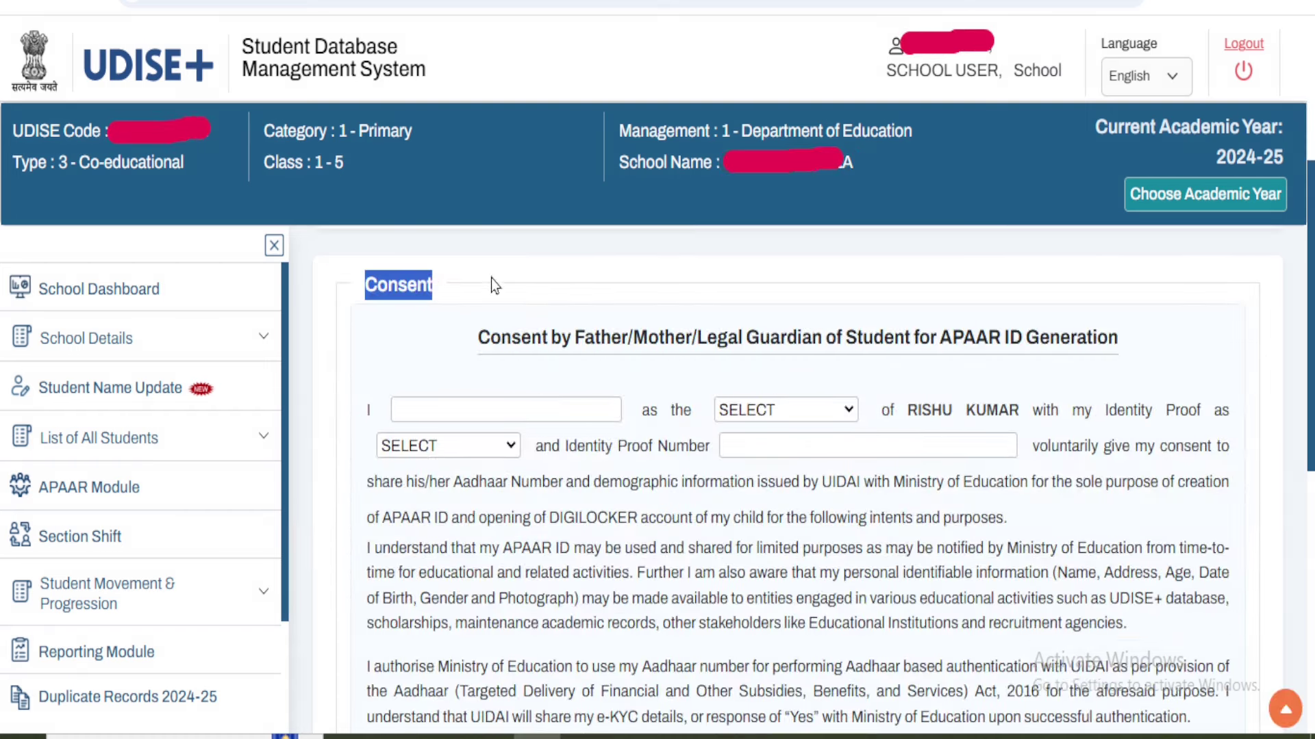
left_click(523, 273)
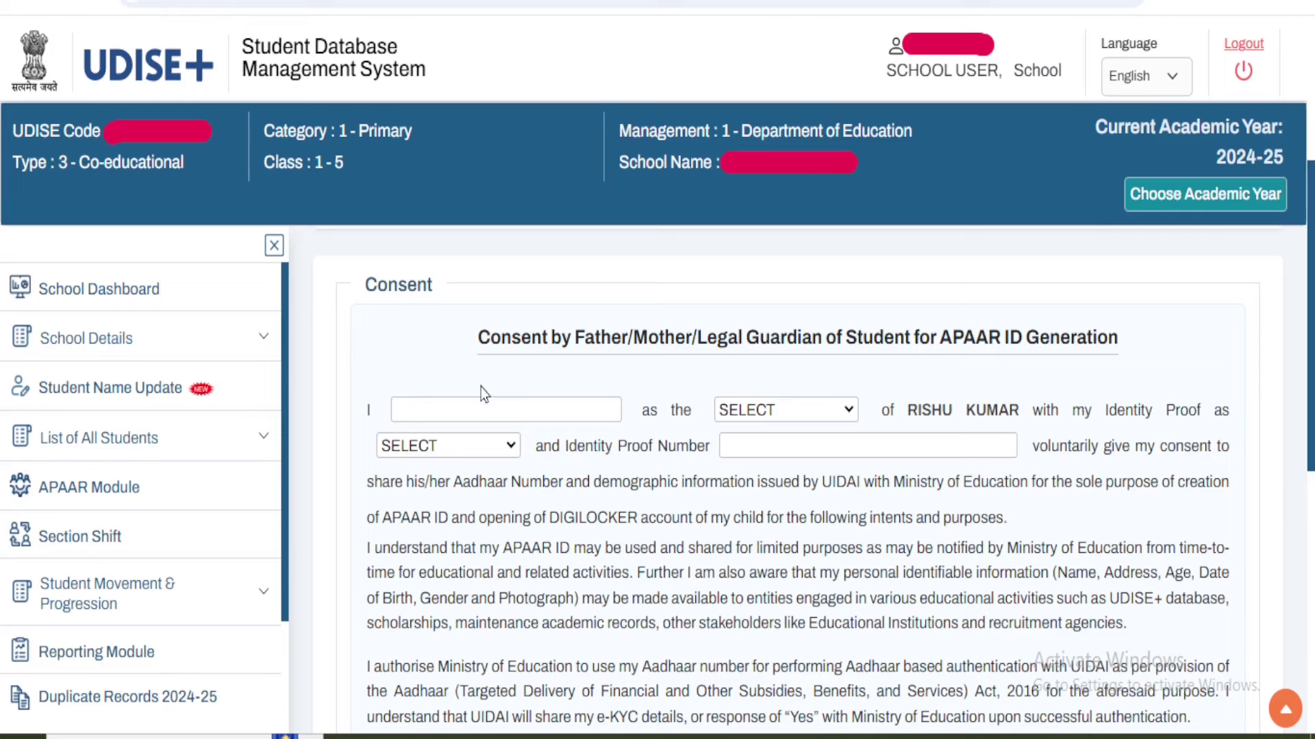
- Enter a guardian's full name and set the relation to MOTHER
left_click(499, 413)
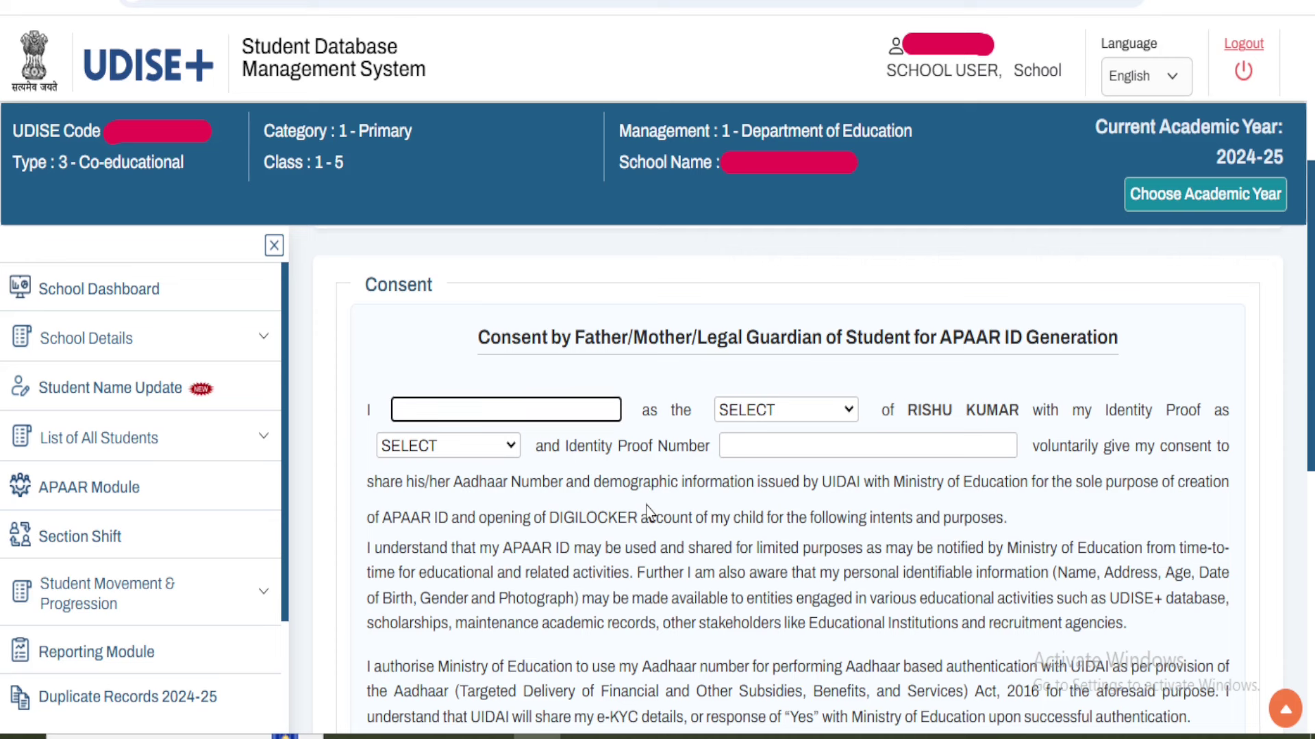
type("RAB")
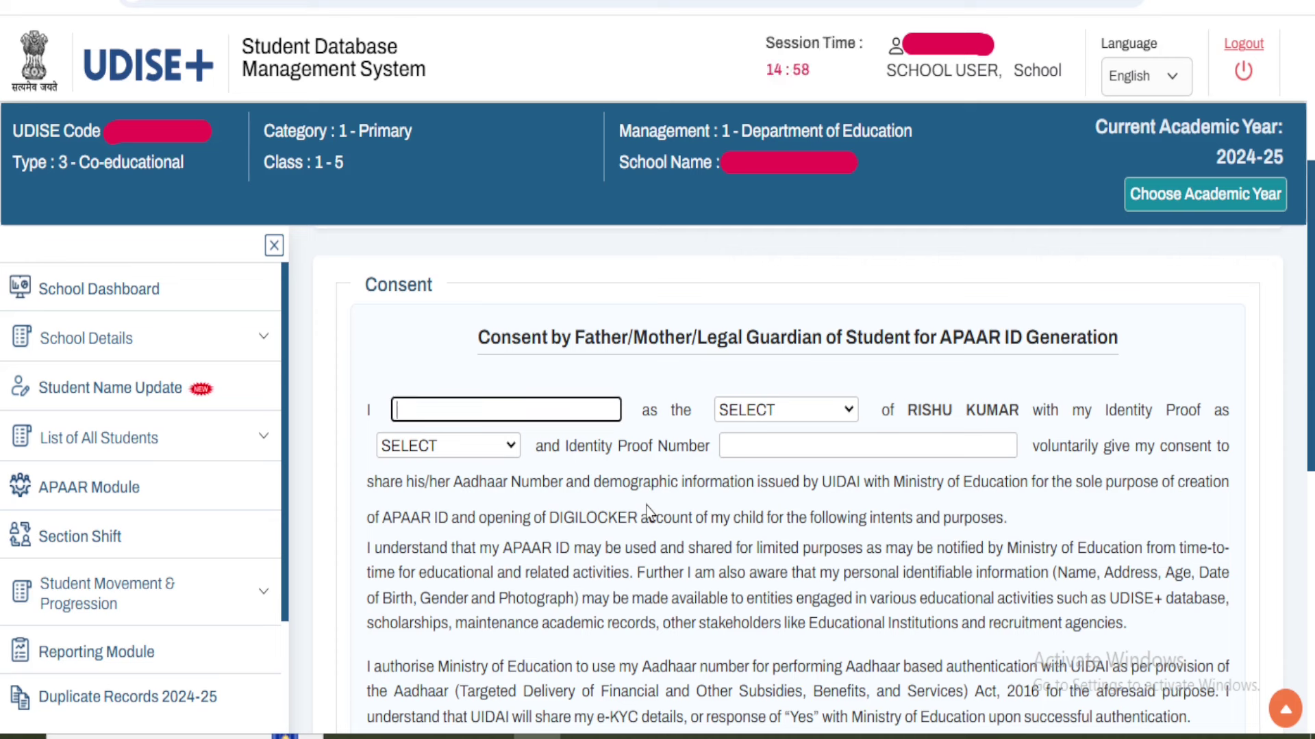
key("Tab")
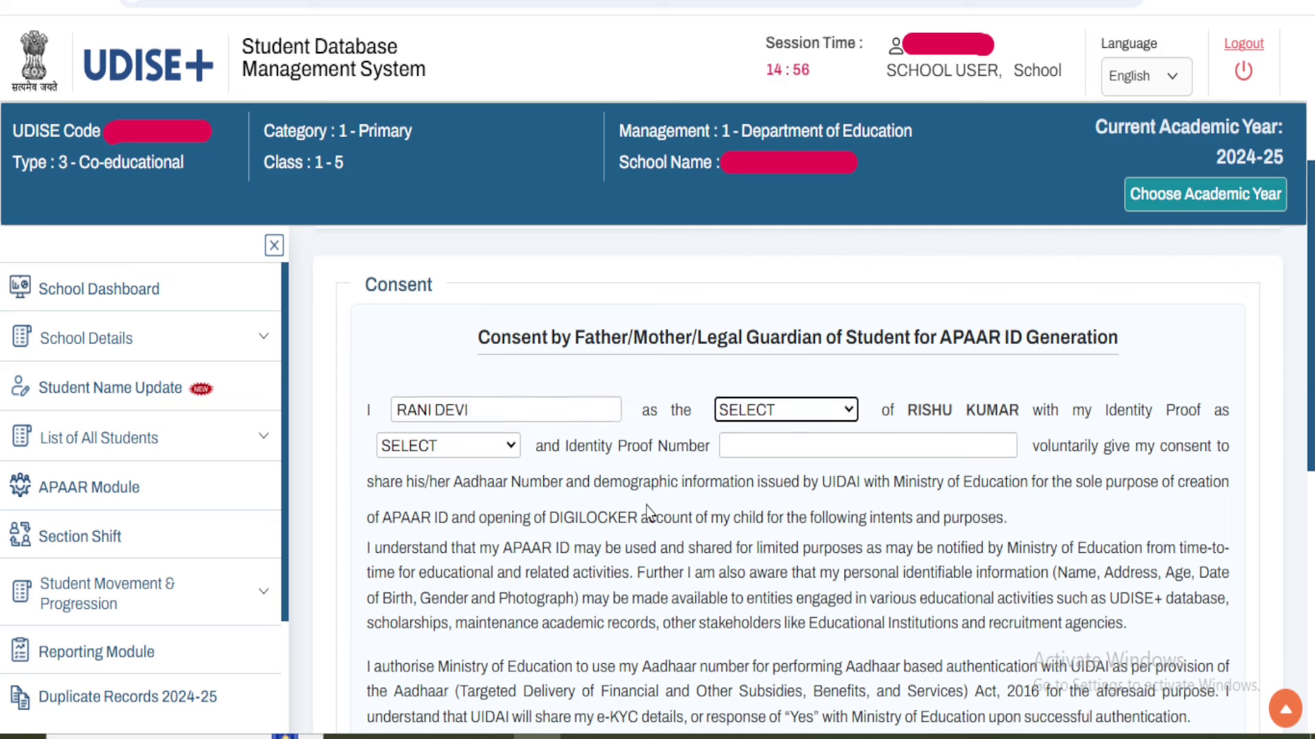
left_click(802, 416)
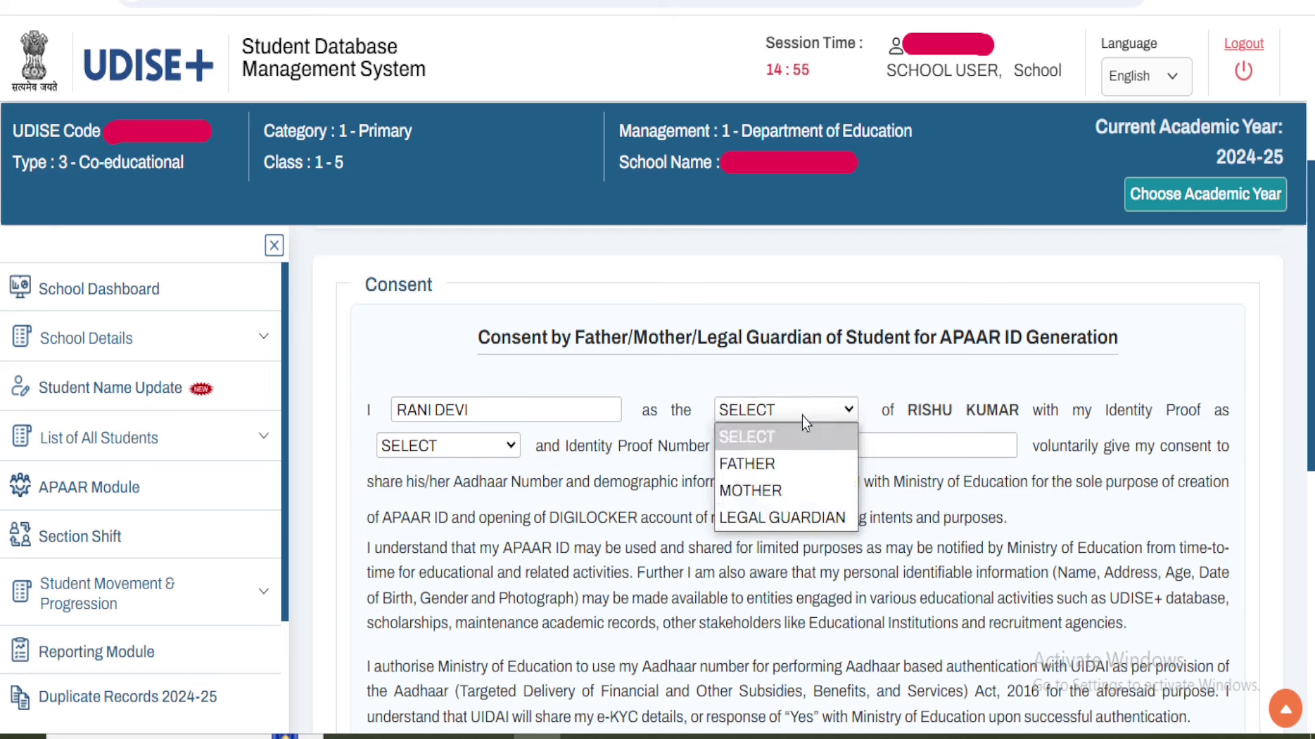
left_click(789, 489)
- Replace the guardian's name with a different full name and change the relation to FATHER
left_click(485, 407)
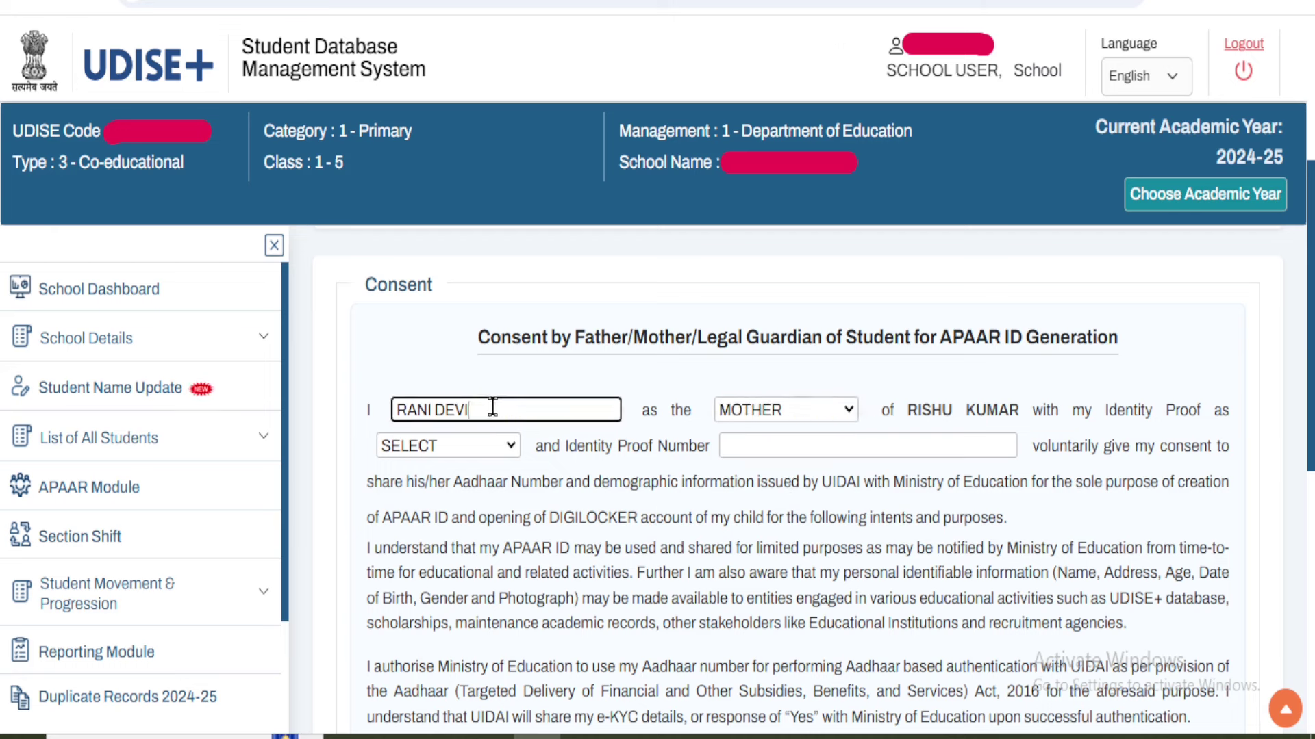
double_click(485, 408)
key("BackSpace")
key("BackSpace")
key("BackSpace")
key("BackSpace")
key("BackSpace")
key("BackSpace")
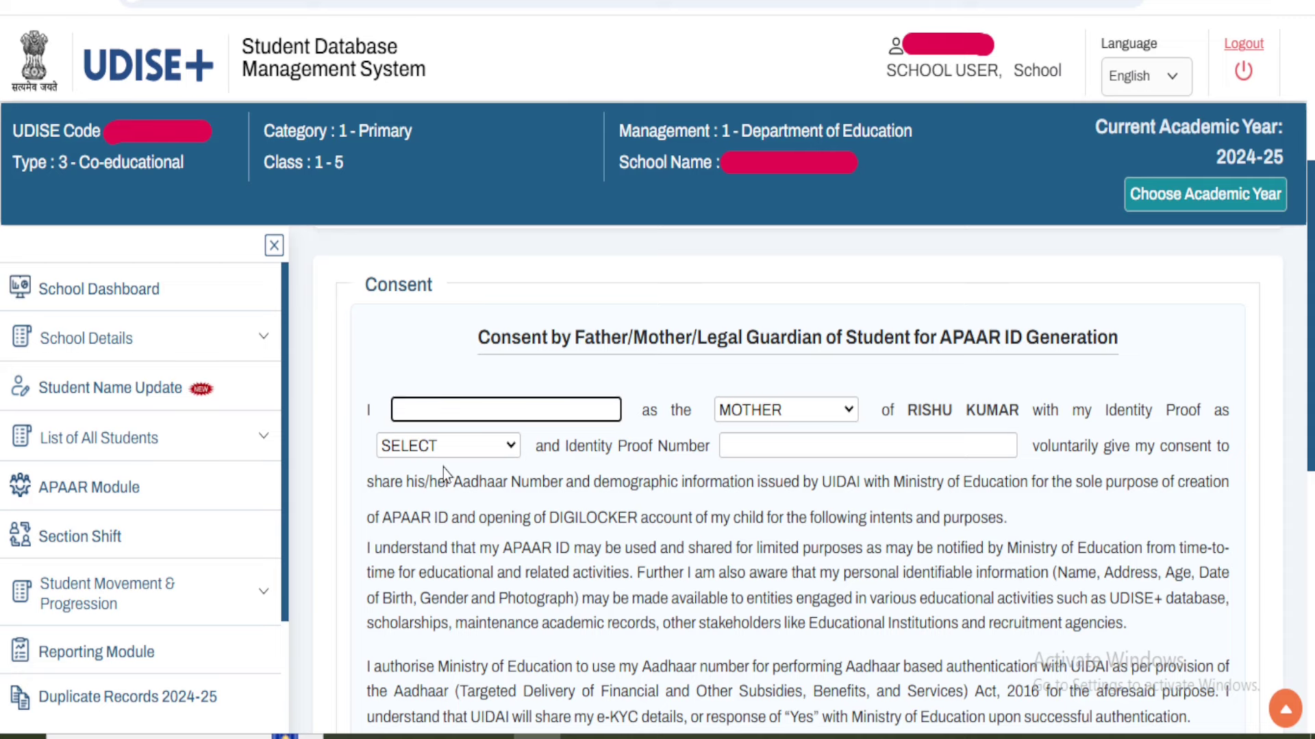
type("DEMO")
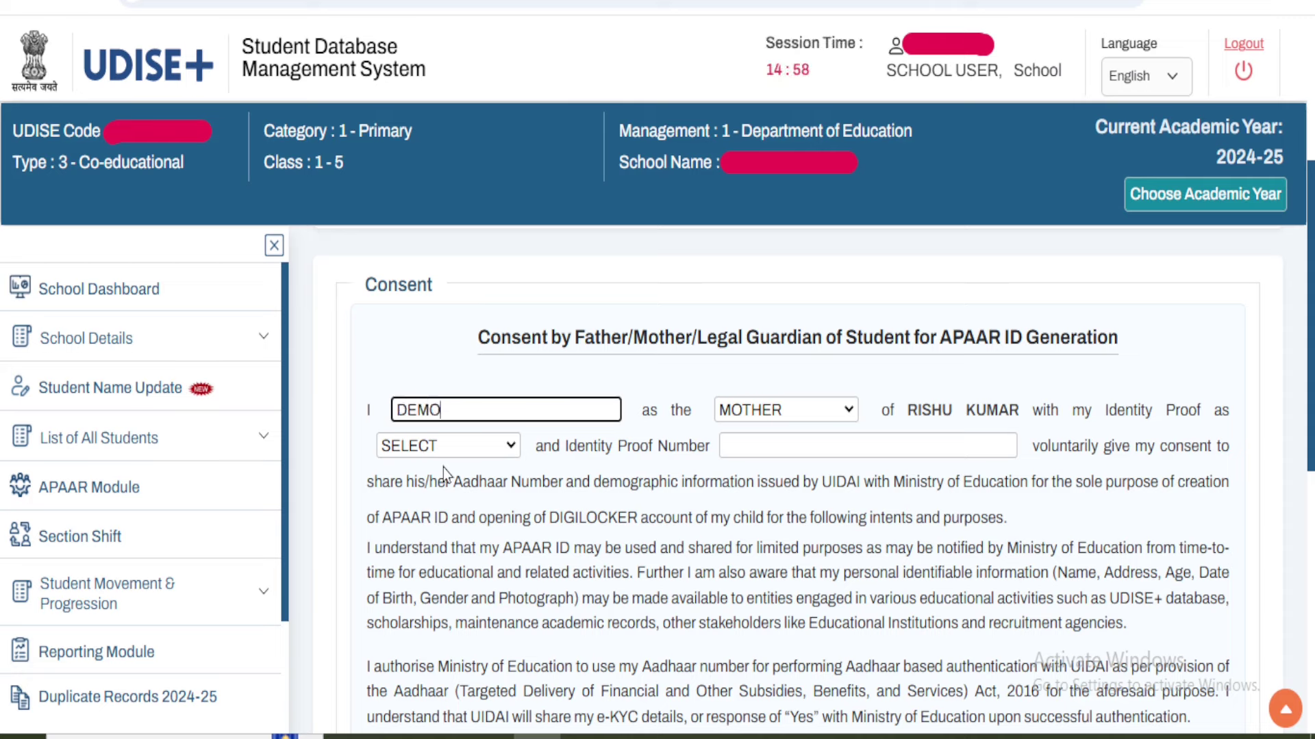
type(" KUMAR")
key("Tab")
left_click(826, 410)
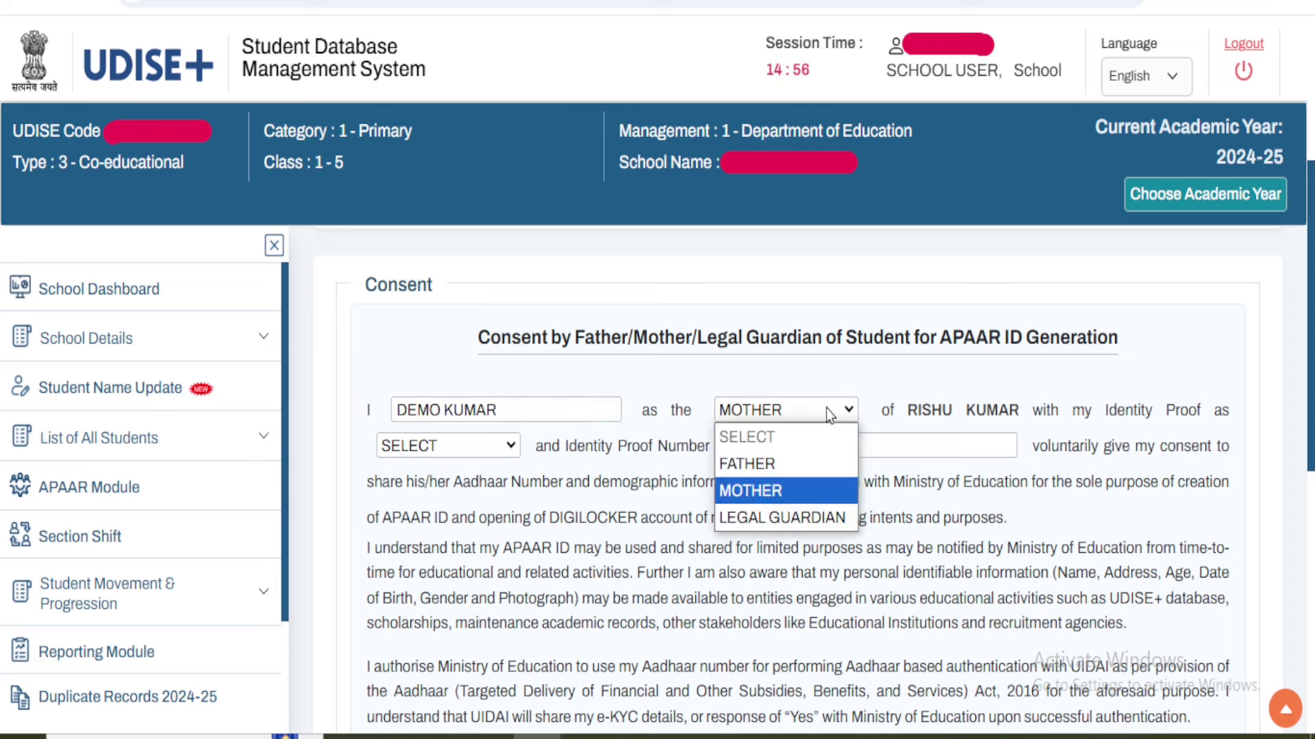
left_click(811, 464)
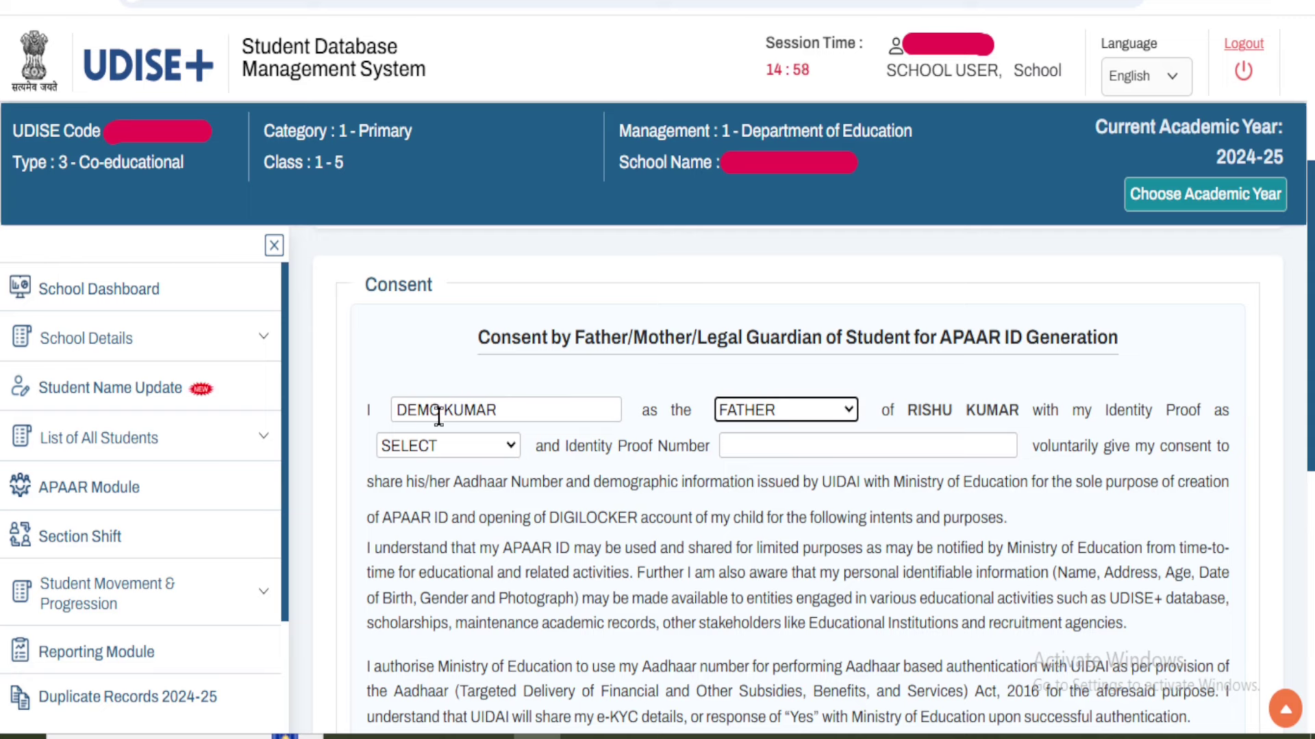
- Keep FATHER as the guardian's relation in the consent form
left_click_drag(507, 408, 425, 384)
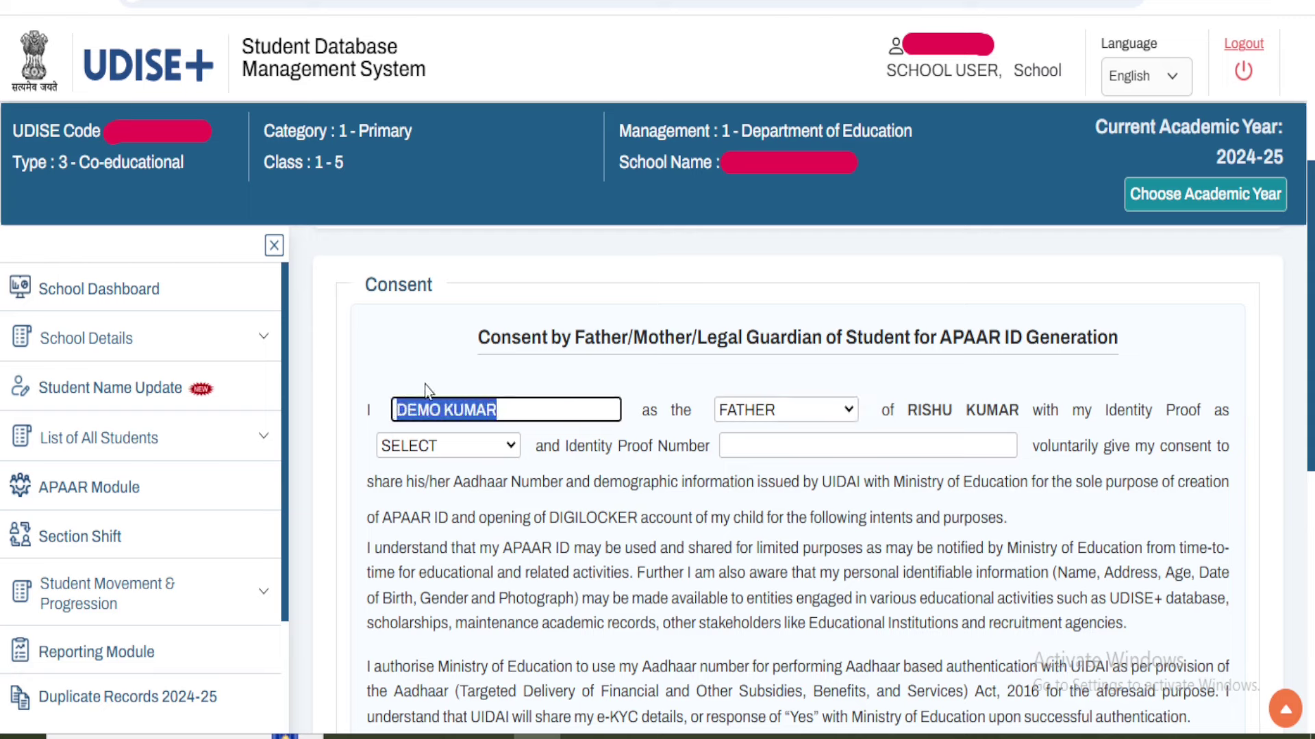
left_click(519, 411)
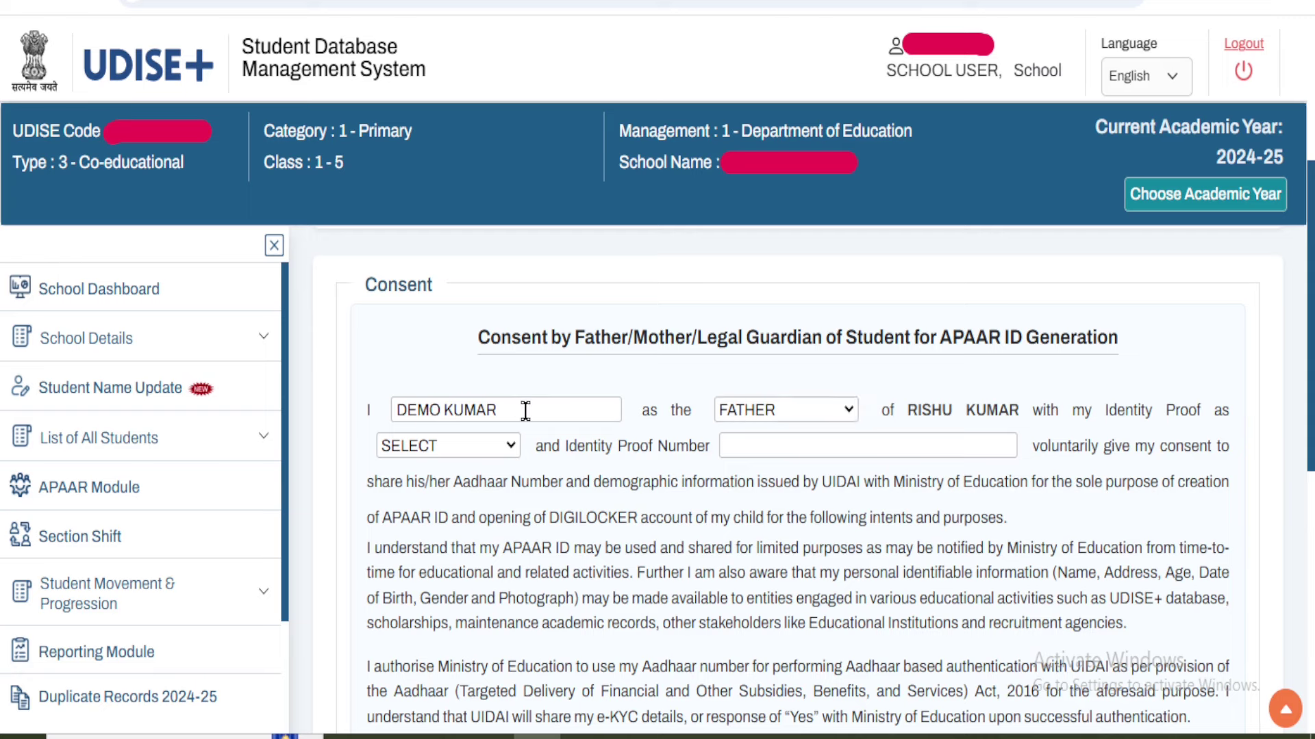
left_click(812, 425)
left_click(814, 423)
left_click(815, 421)
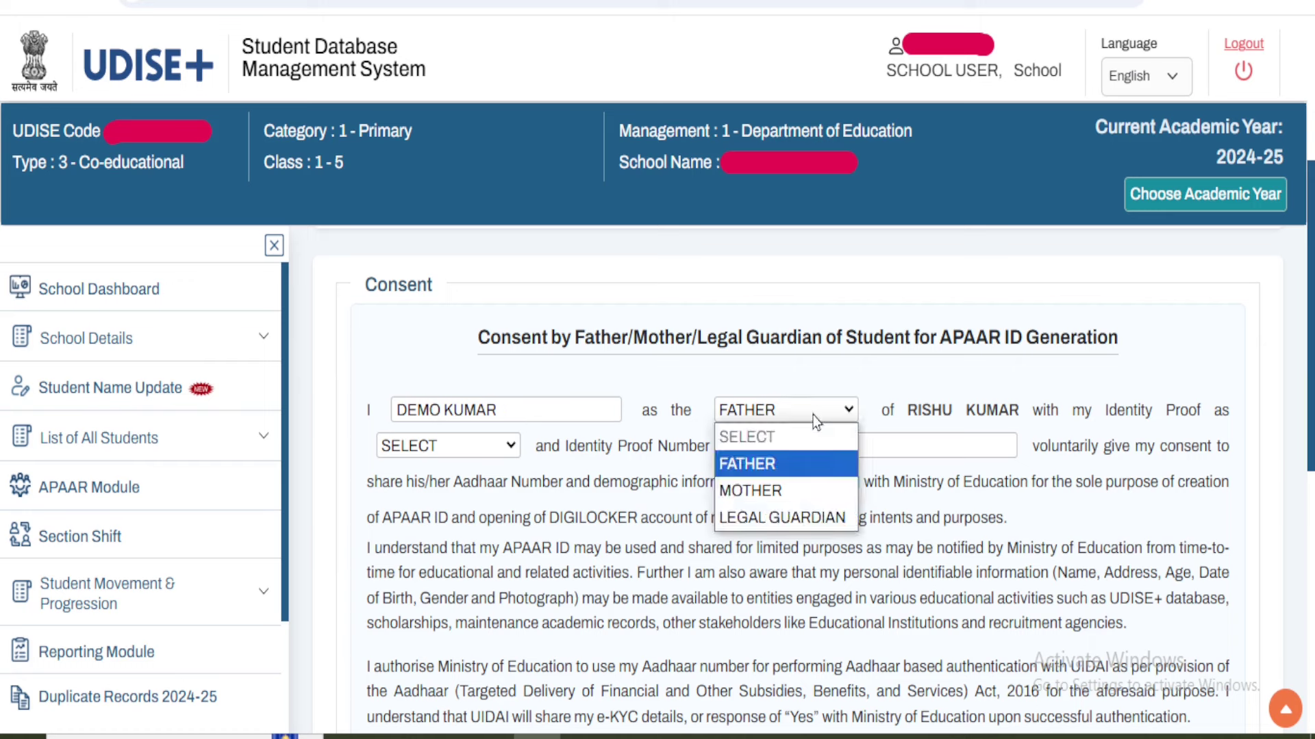
left_click(814, 419)
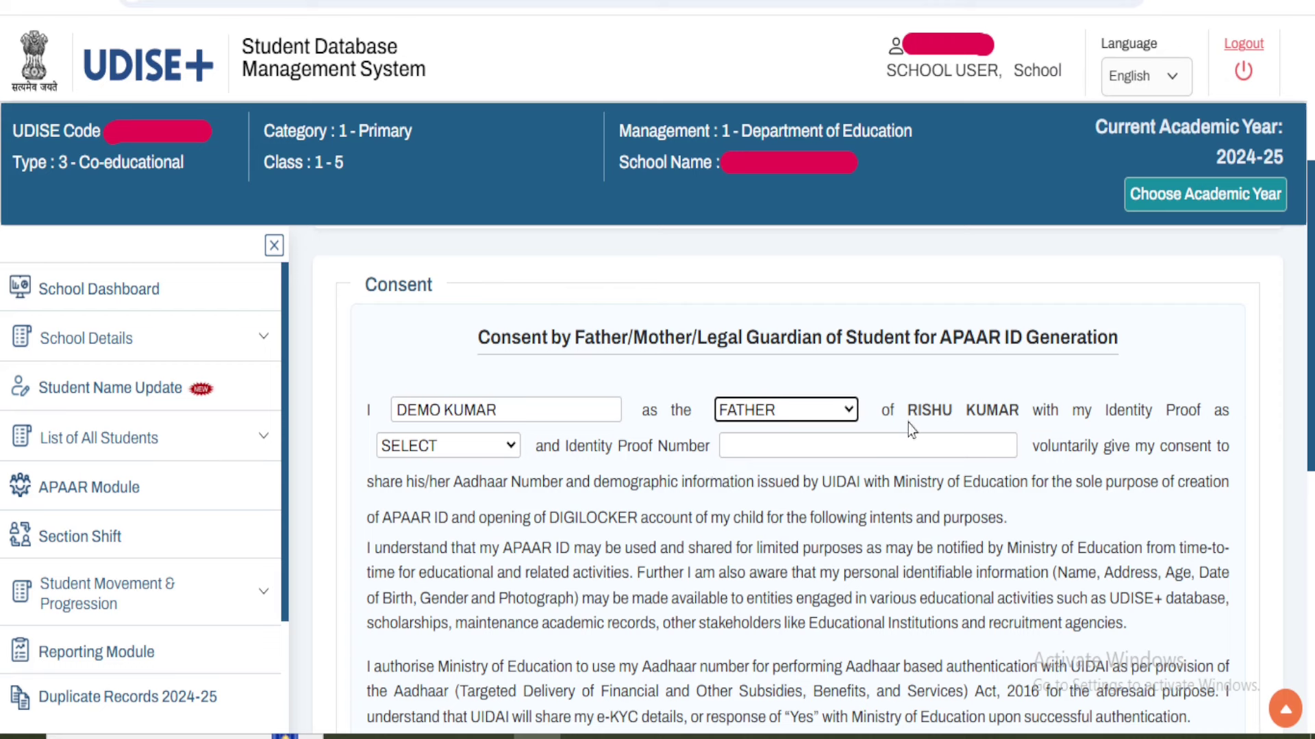
left_click_drag(909, 411, 1014, 411)
- Choose AADHAAR as the identity proof type and place the cursor in the proof number box
left_click(480, 446)
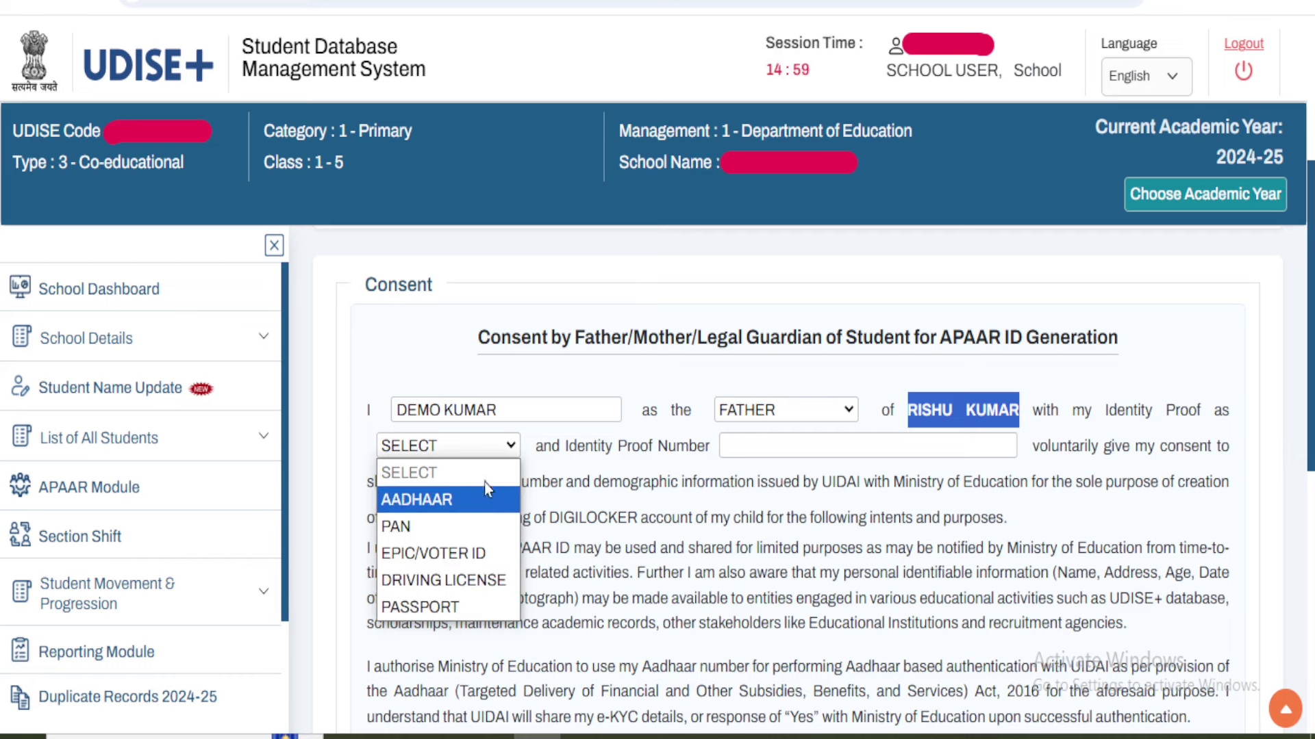
left_click(444, 442)
left_click_drag(402, 411, 564, 397)
left_click(564, 397)
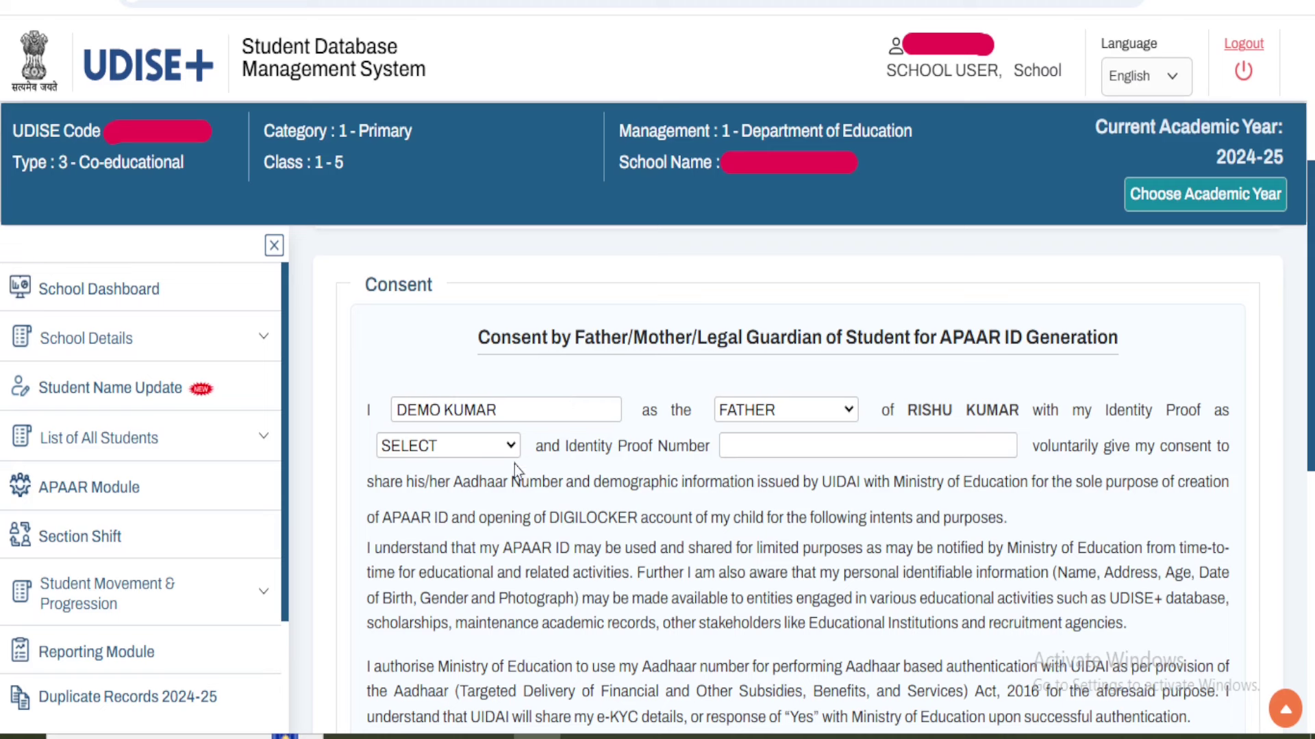
left_click(483, 451)
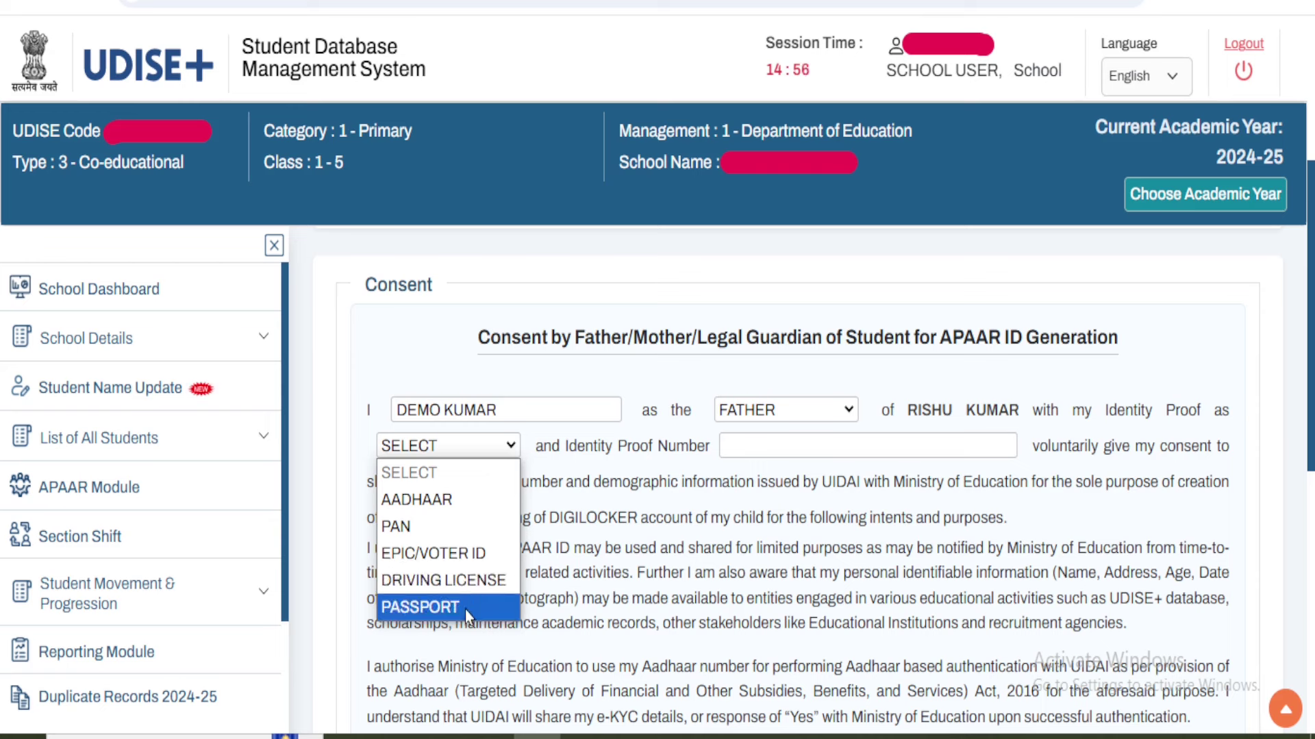
left_click(475, 503)
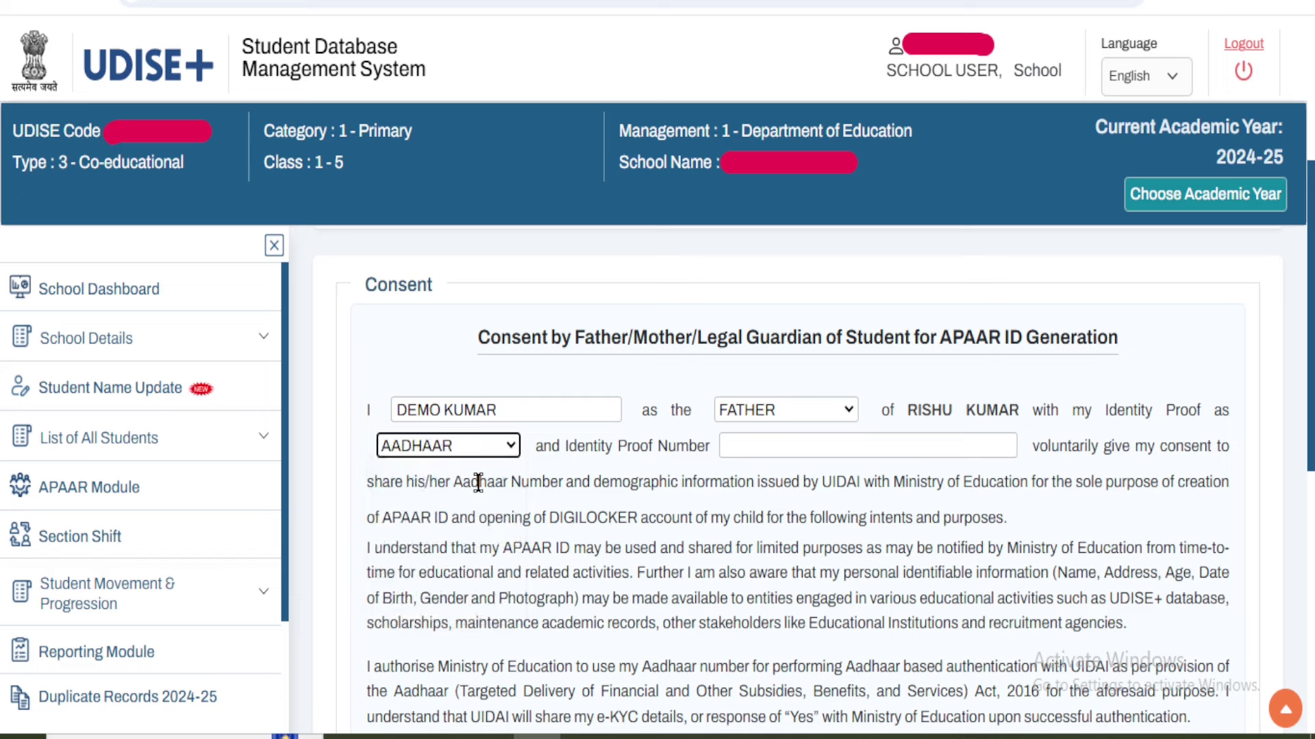
left_click(863, 443)
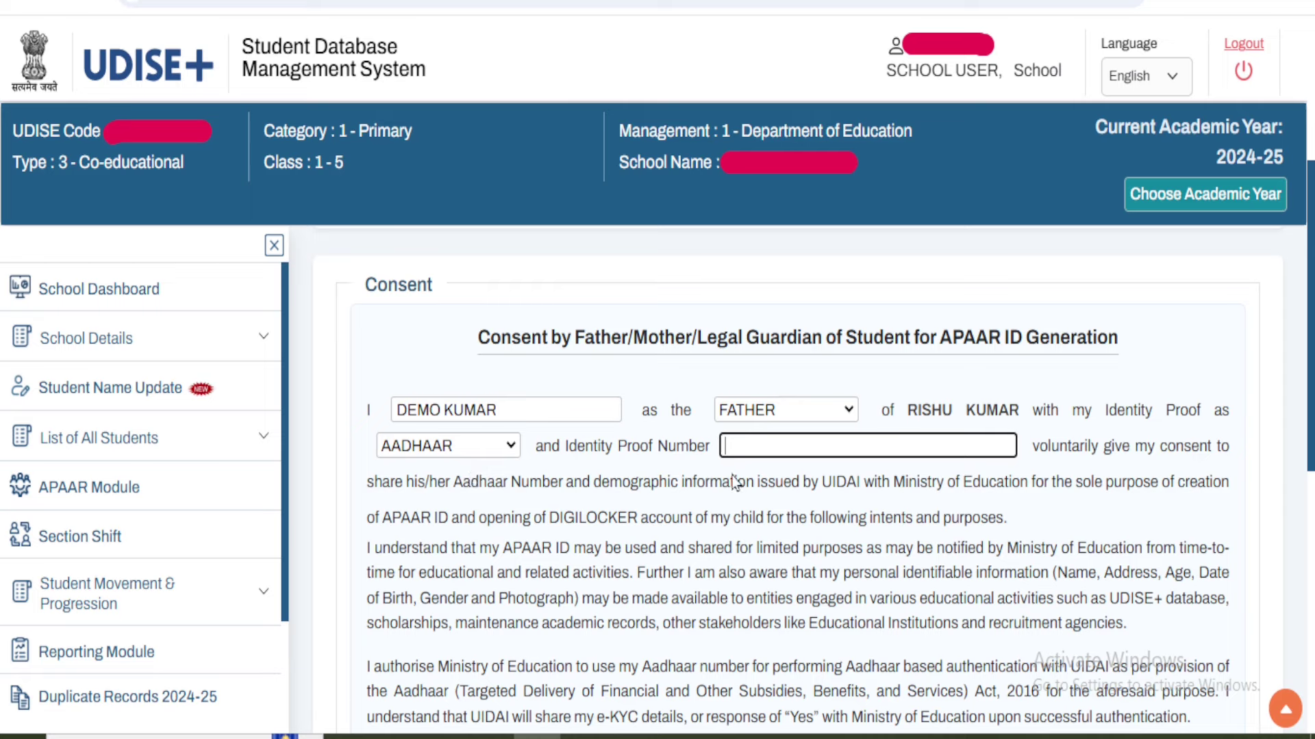
left_click_drag(556, 411, 395, 411)
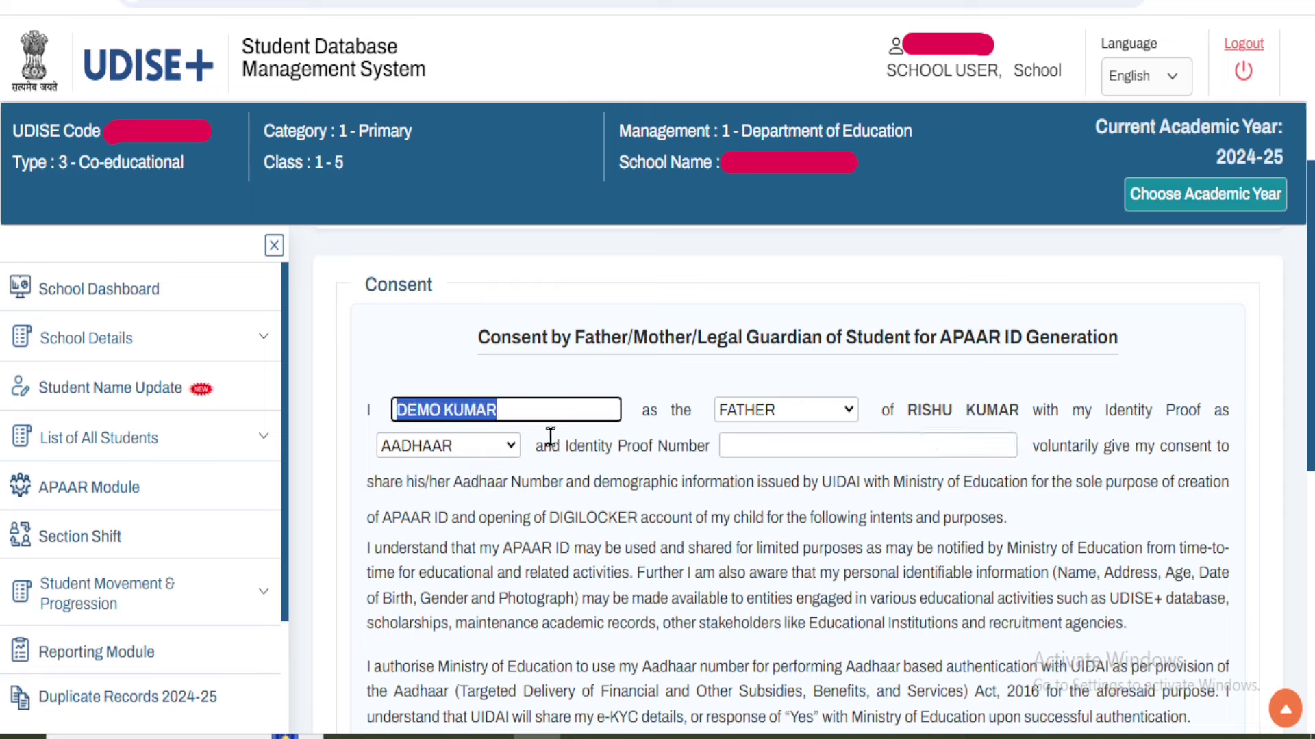
left_click(788, 446)
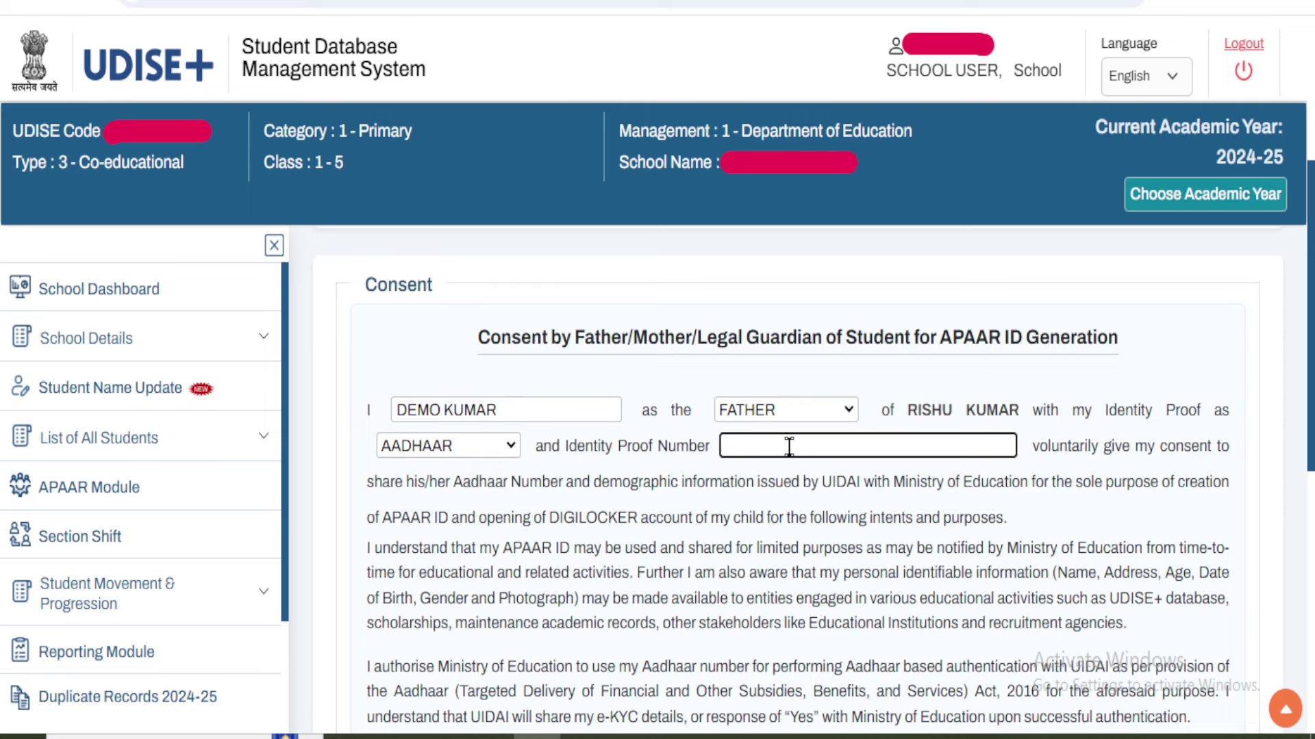
- Go to the Place of Physical Consent field, then view the photo of the signed paper consent form
scroll(897, 504, "down", 5)
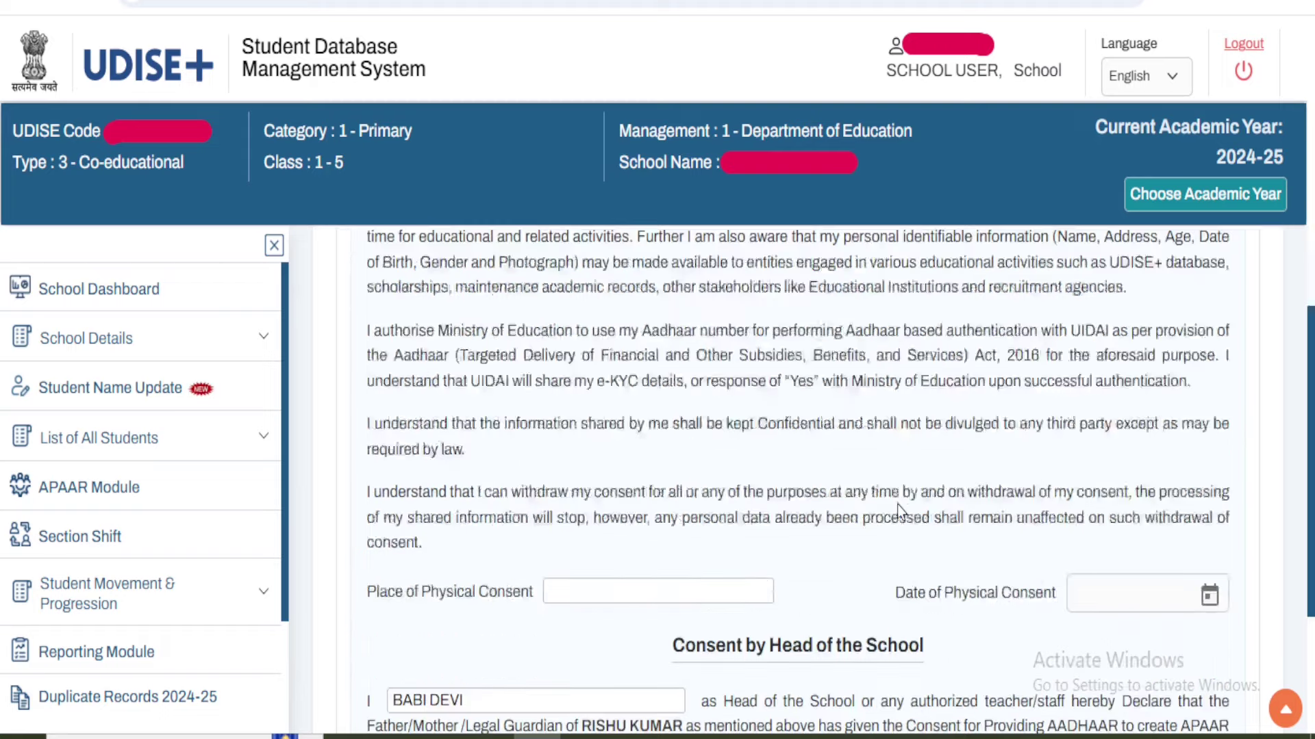
scroll(897, 504, "down", 3)
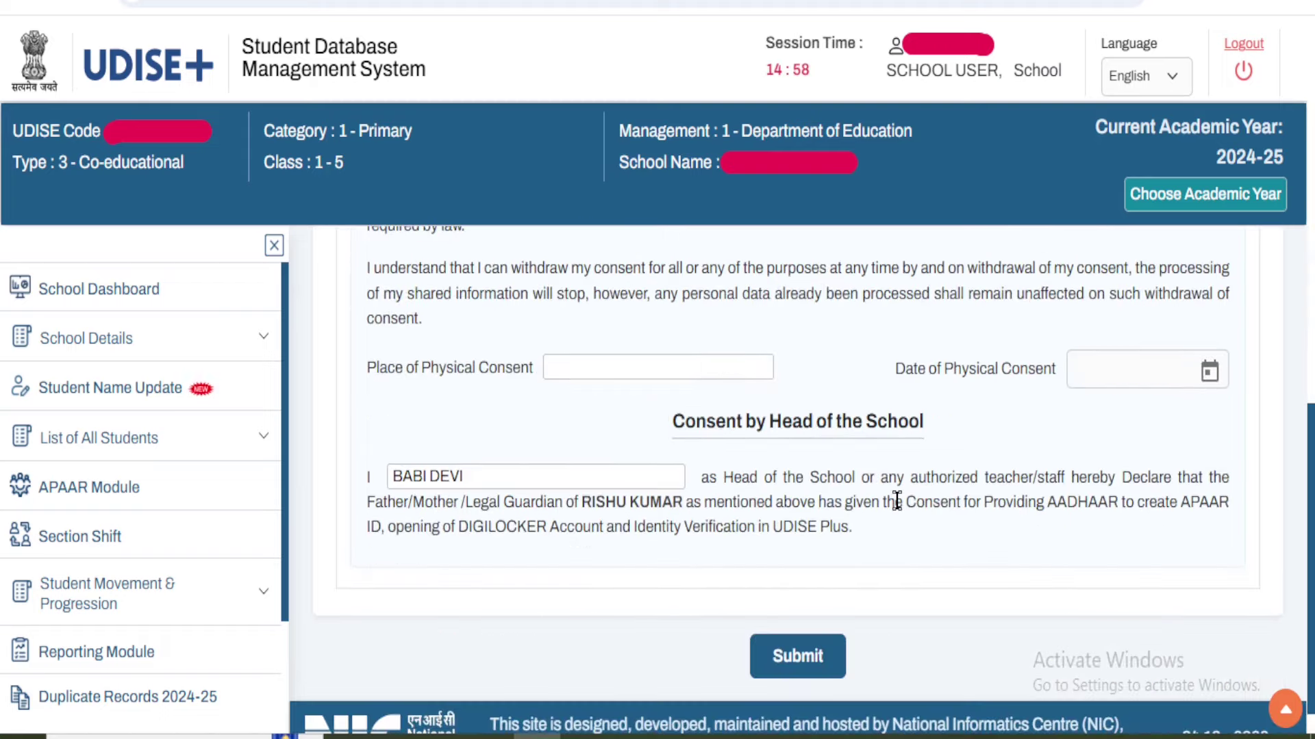
scroll(897, 504, "up", 2)
scroll(896, 504, "down", 2)
left_click(597, 364)
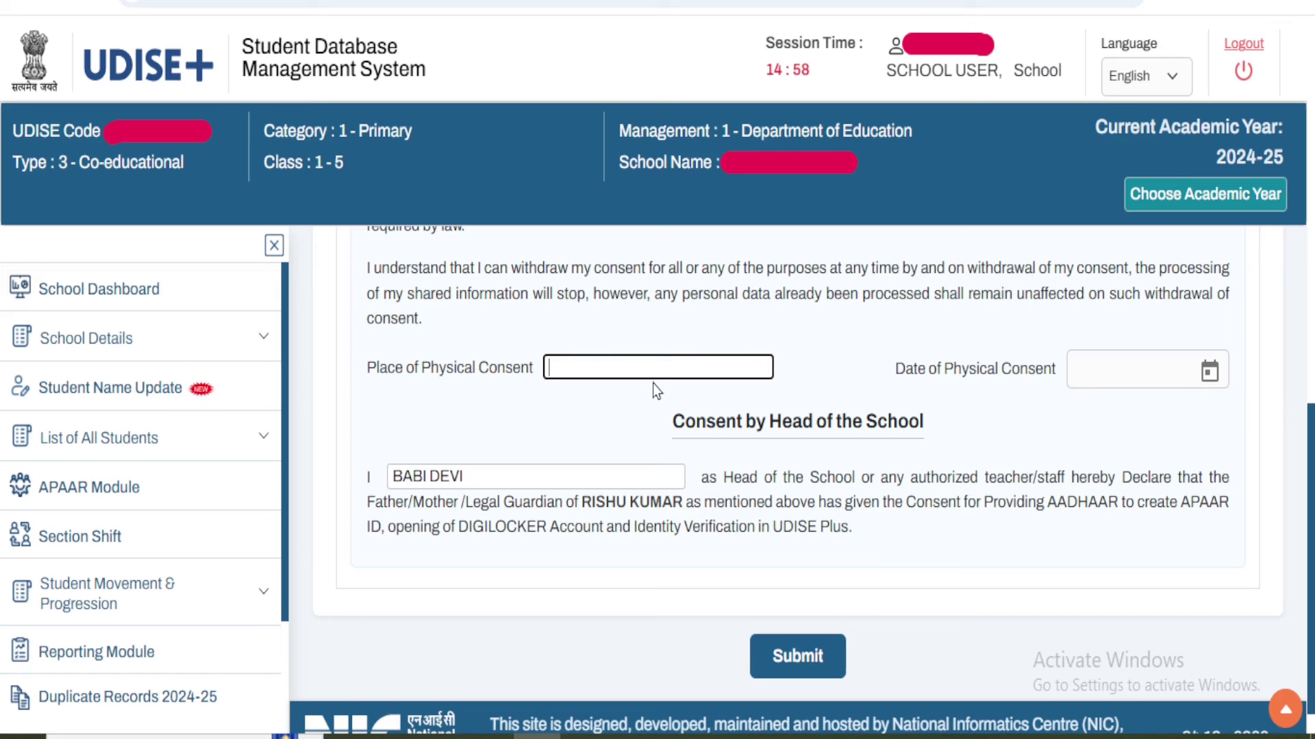
left_click_drag(364, 367, 495, 380)
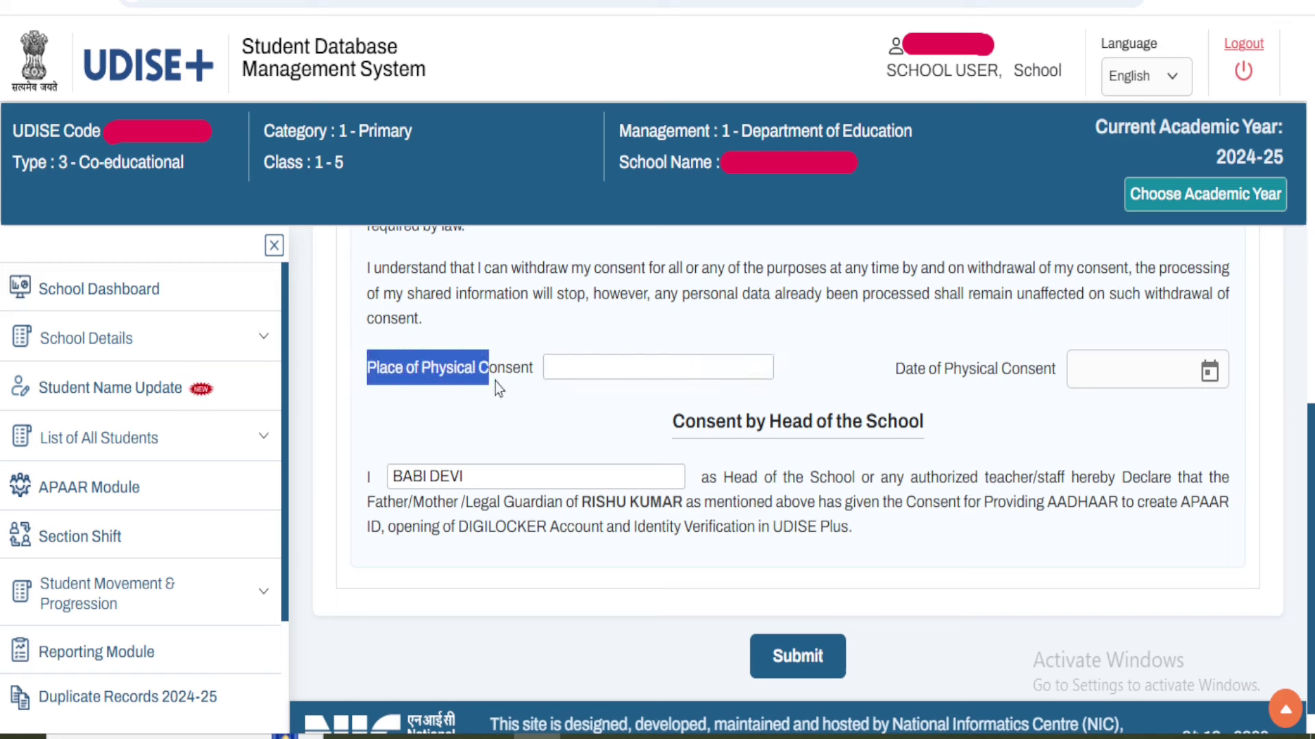
left_click(594, 369)
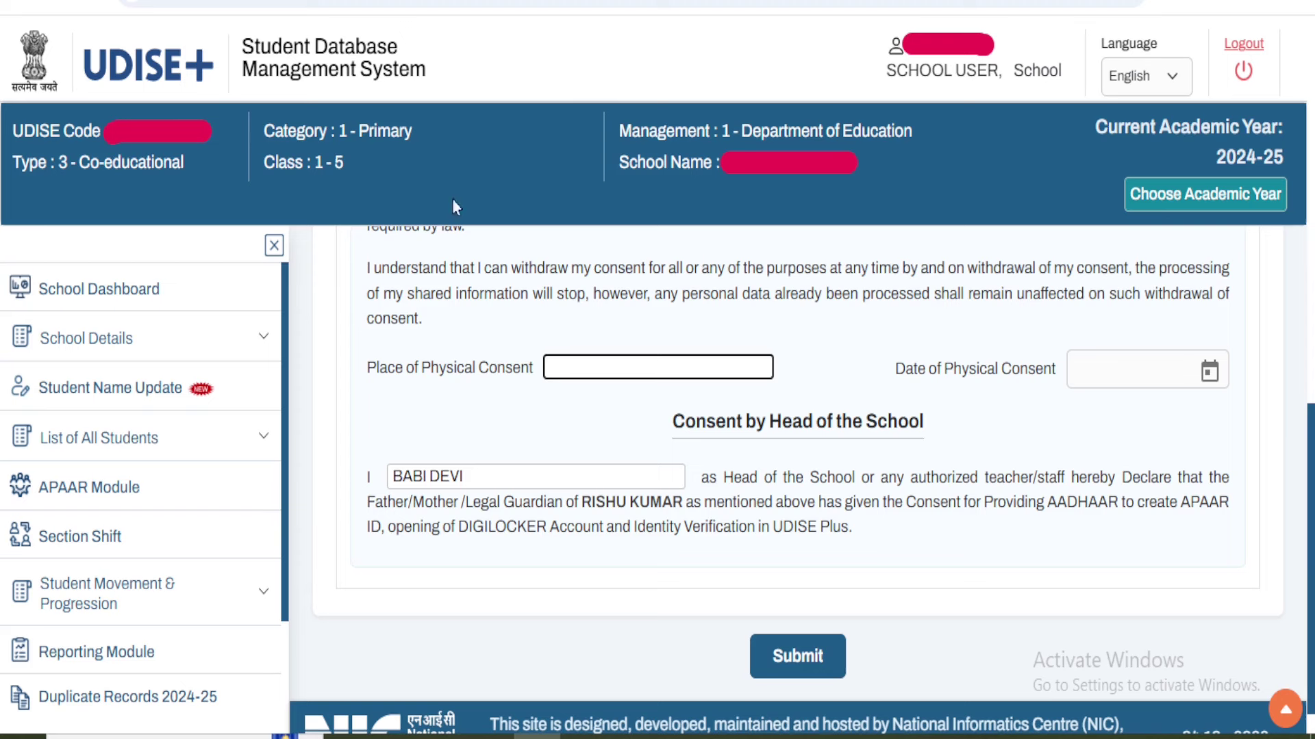
left_click(321, 6)
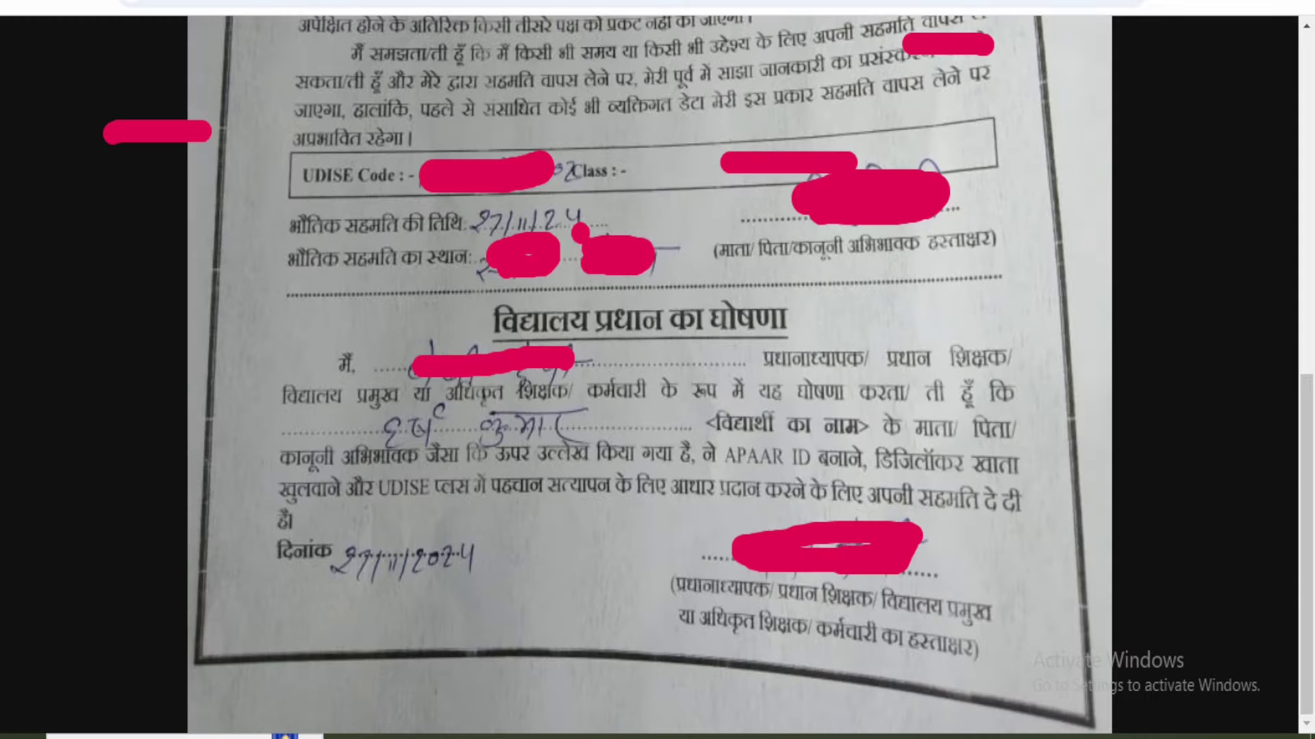